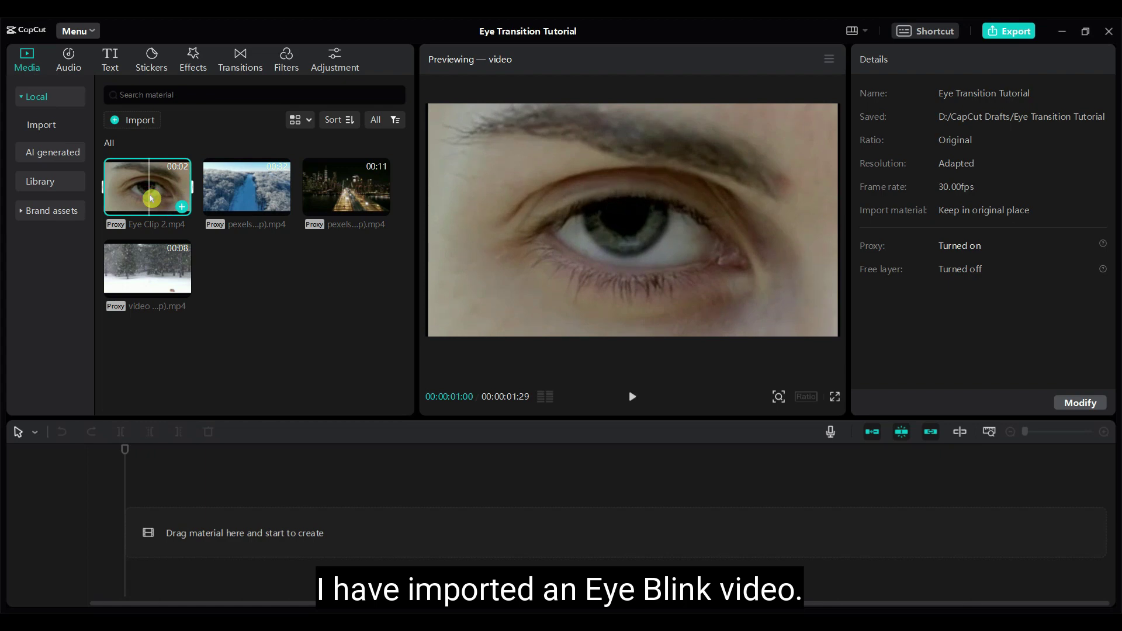
Add Eye Clip 2.mp4 to the timeline and cut away everything before the first closed-eye frame
drag(151, 198, 142, 538)
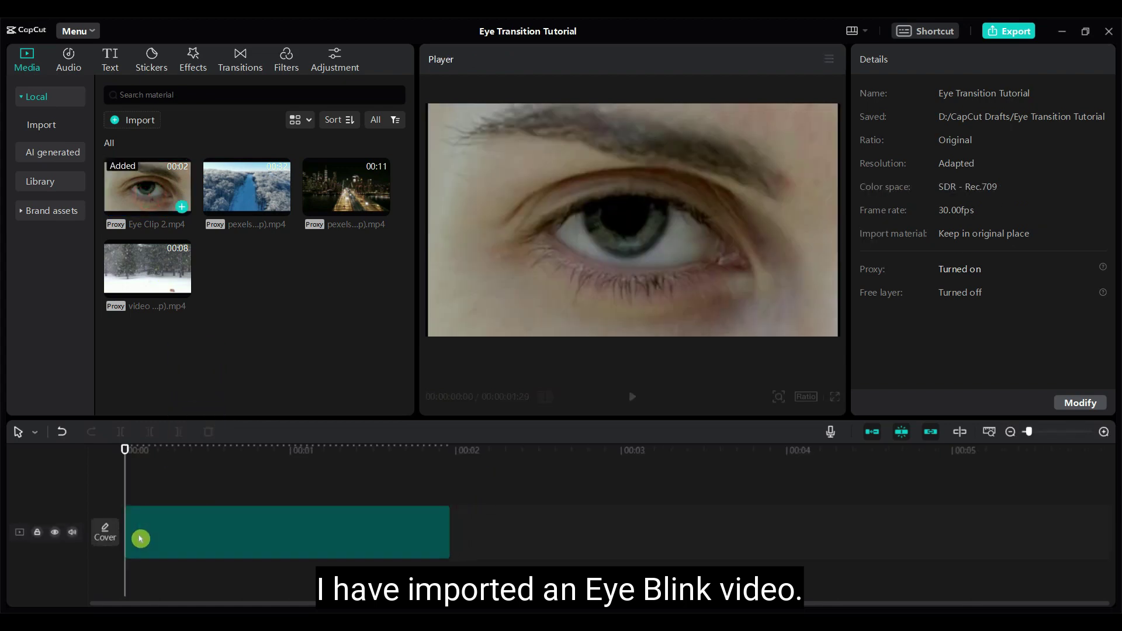
drag(124, 452, 157, 462)
key(Left)
key(Left)
key(Left)
key(Left)
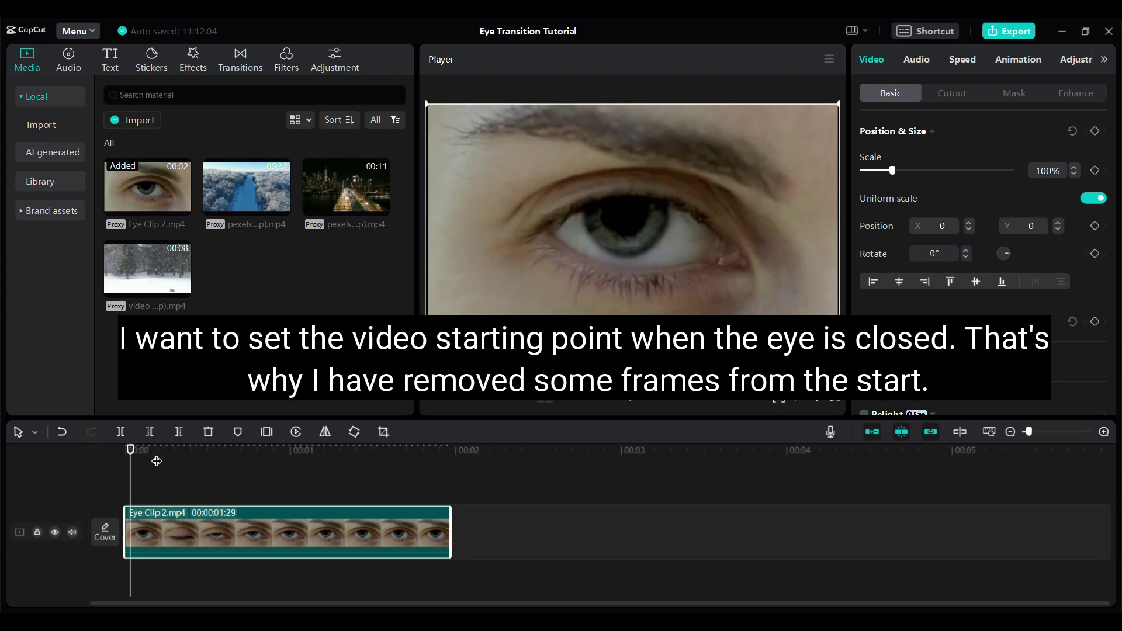
key(Right)
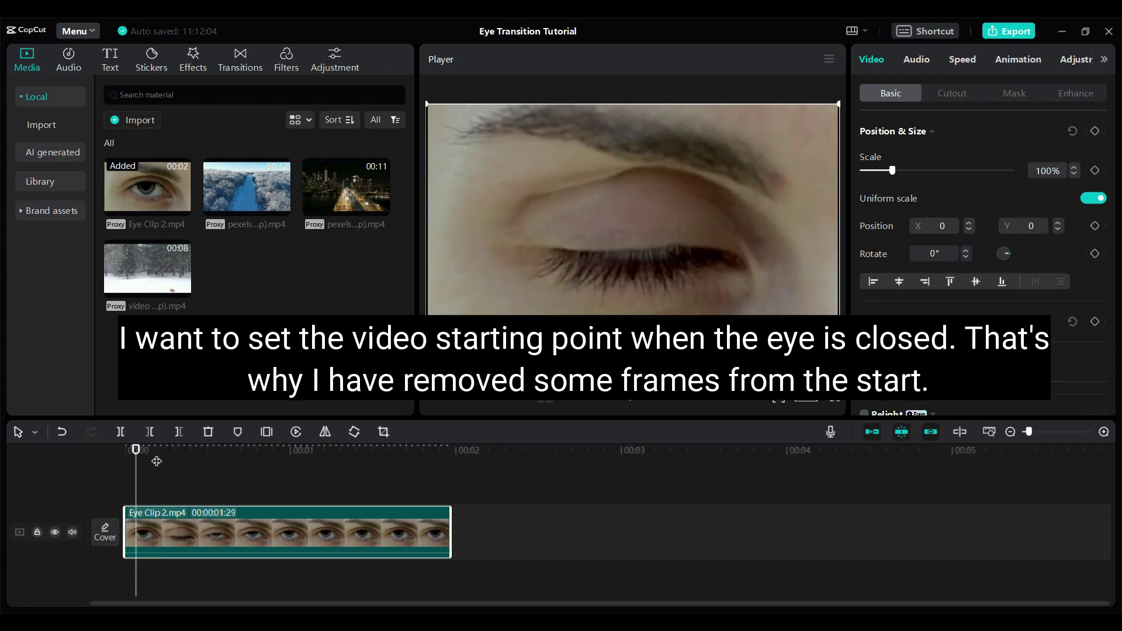
click(121, 432)
click(138, 531)
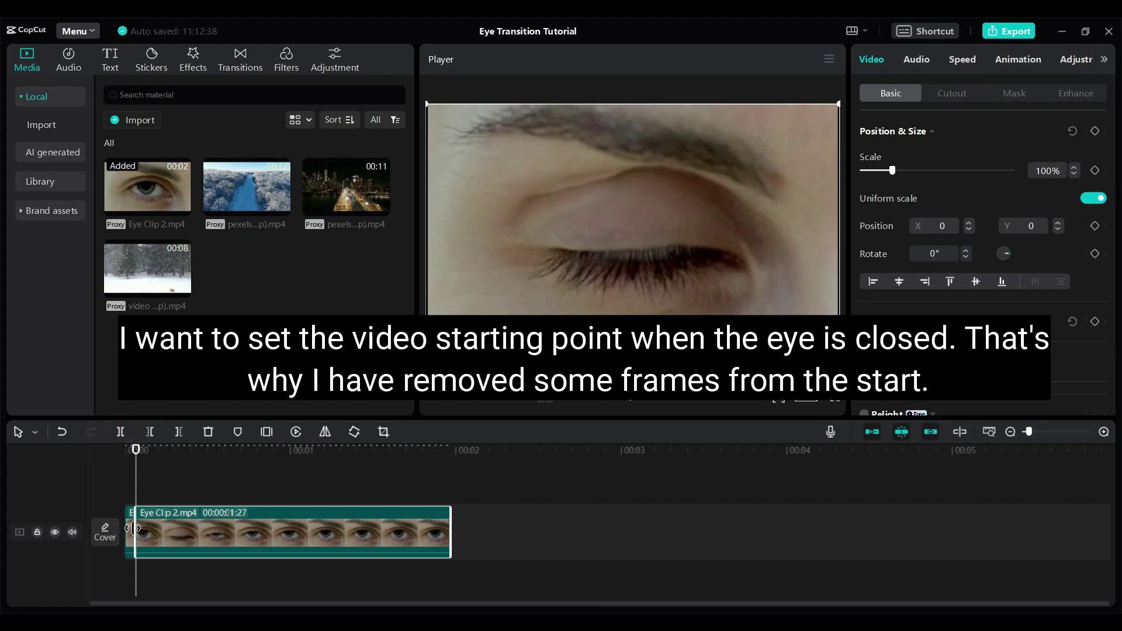
click(131, 532)
key(Delete)
Split the clip at 1:07 and delete the part after it
click(132, 532)
drag(135, 448, 325, 463)
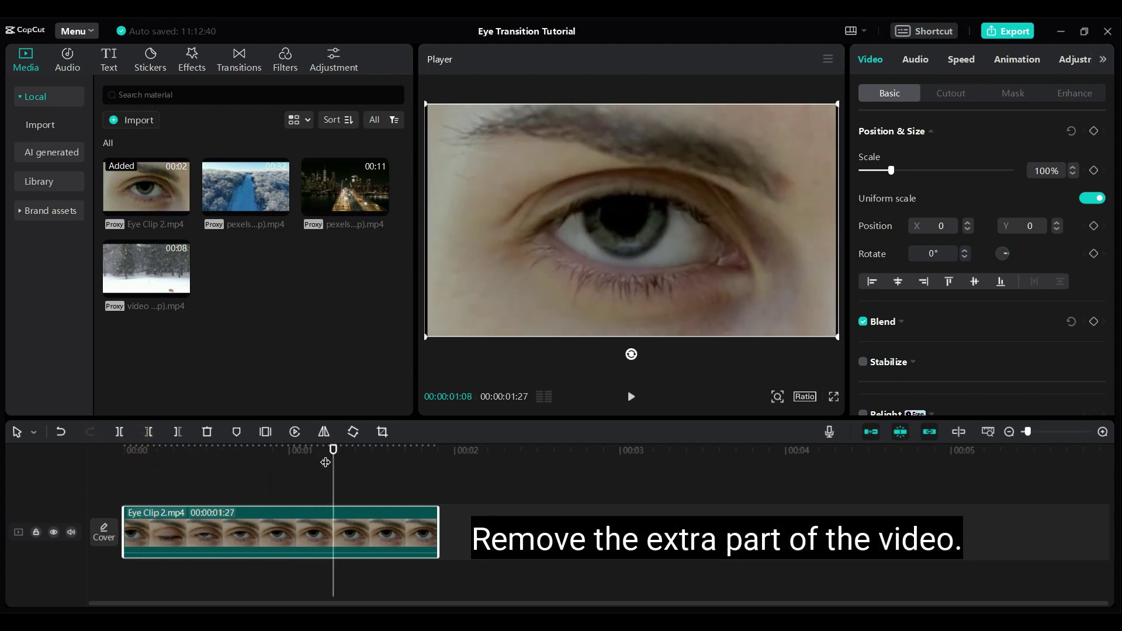
key(Right)
key(ctrl+b)
key(Delete)
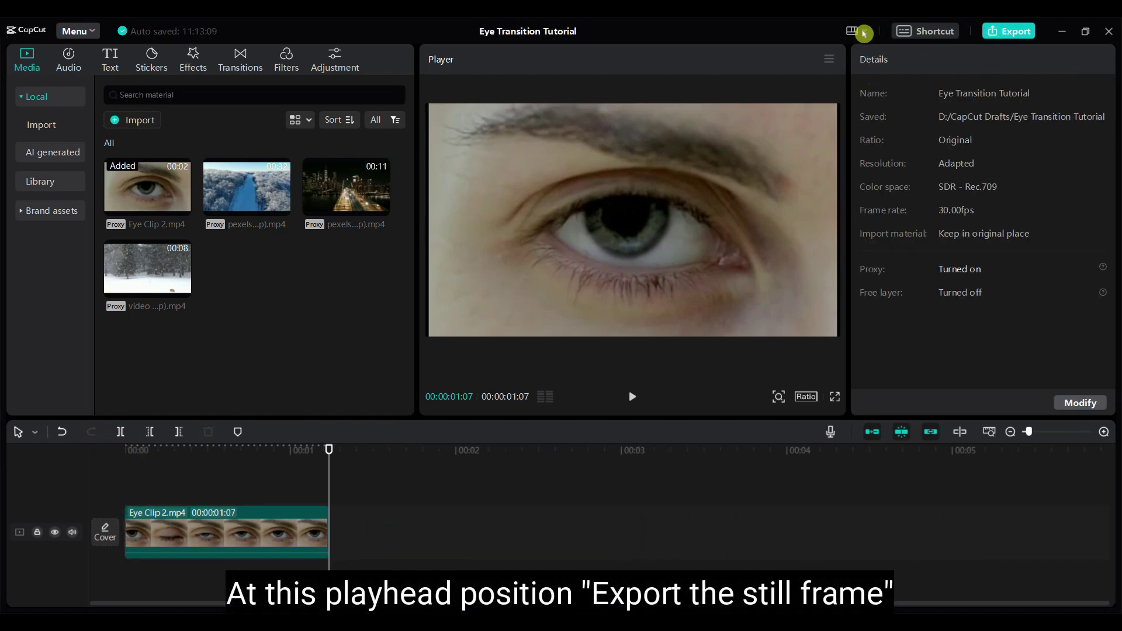
Export the 1:07 open-eye frame as a 1080P PNG named Eye Transition Tutorial
click(831, 61)
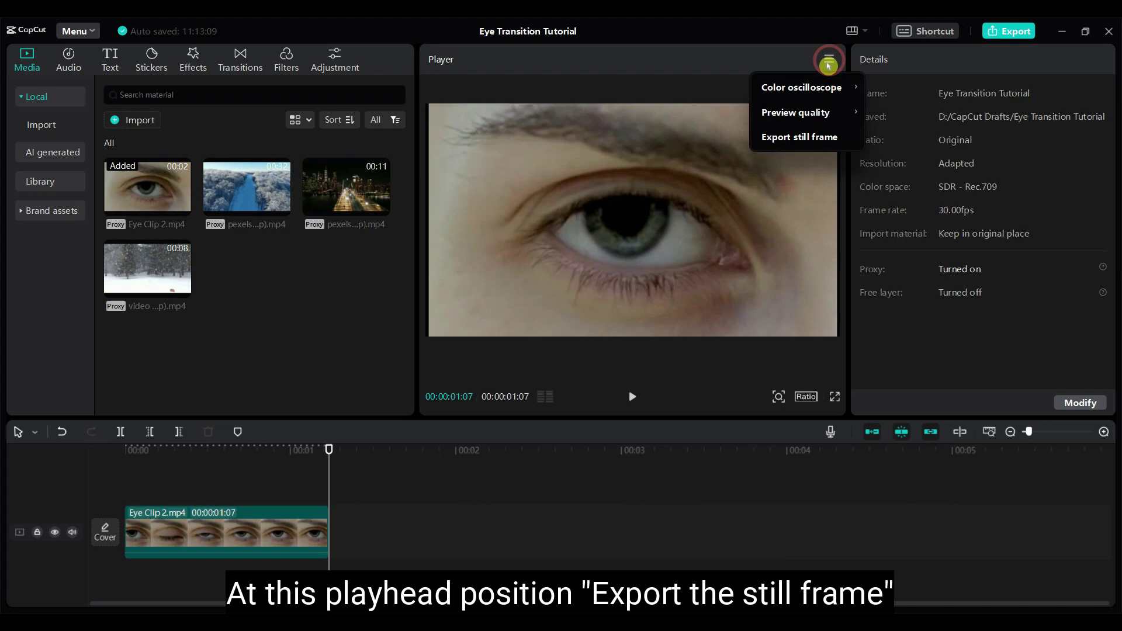
click(782, 147)
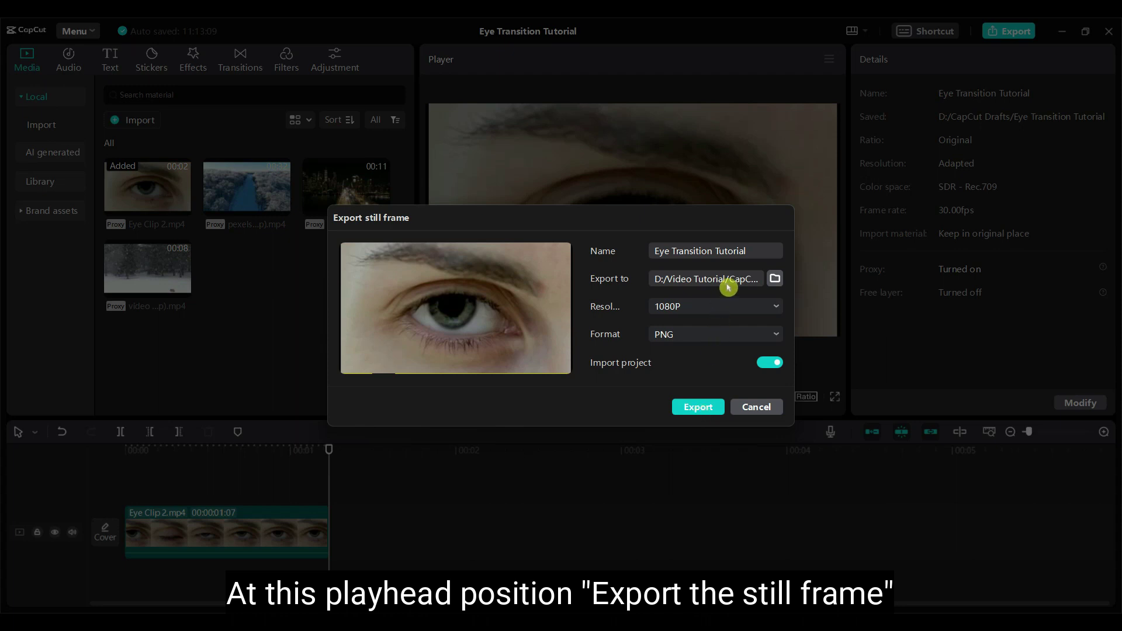
click(698, 410)
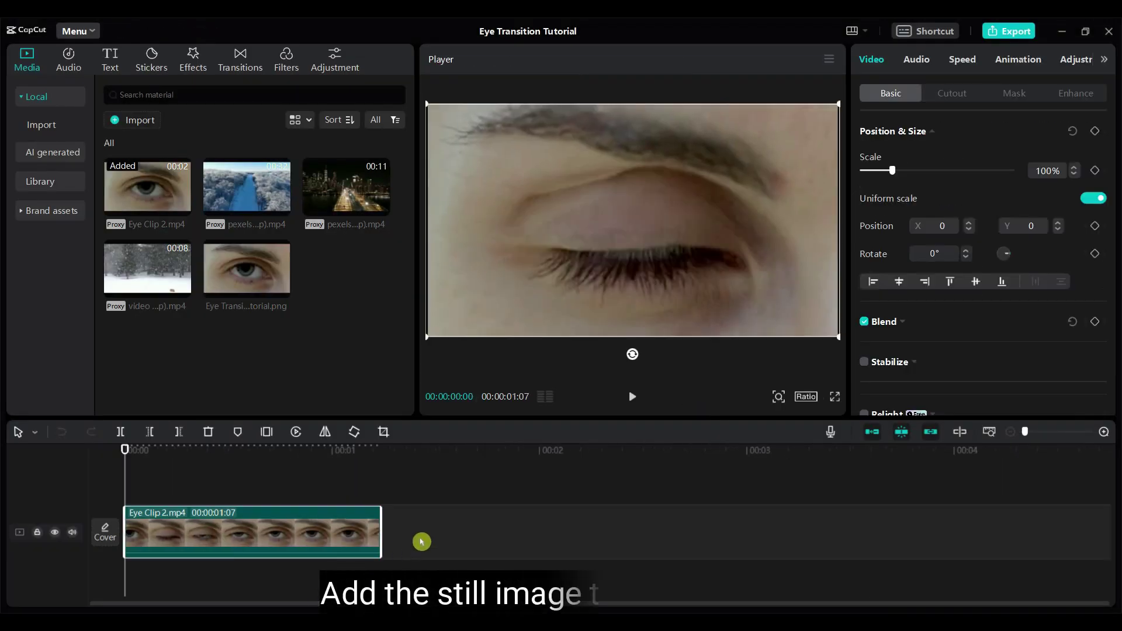
Place the eye still after Eye Clip 2, plus a copy on the track above trimmed to 3:15
drag(244, 283, 389, 537)
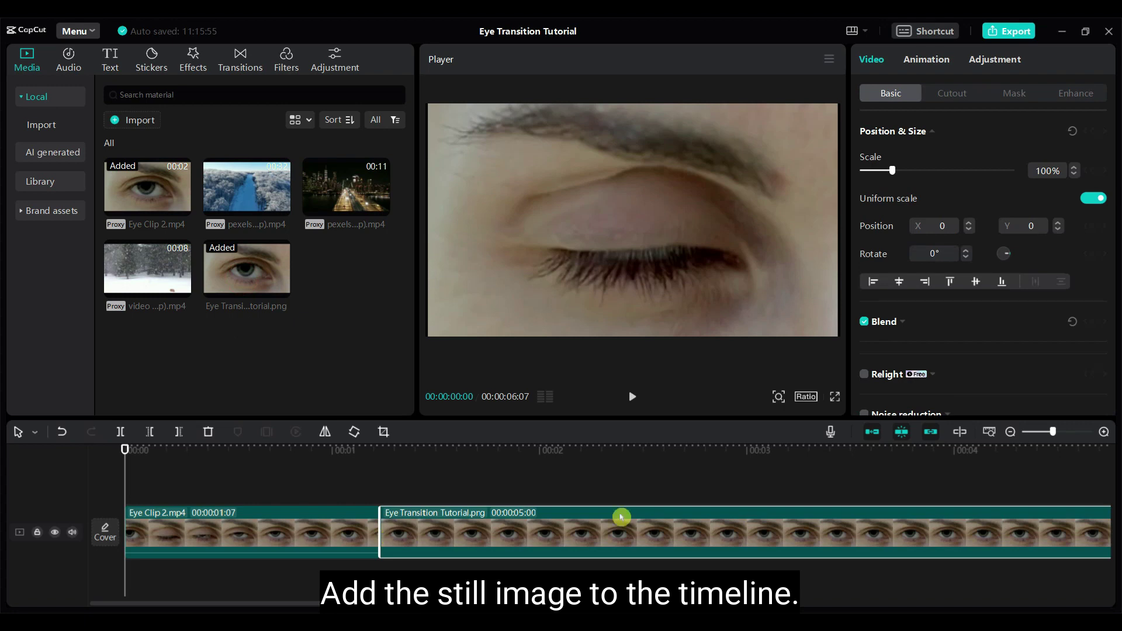
click(1014, 438)
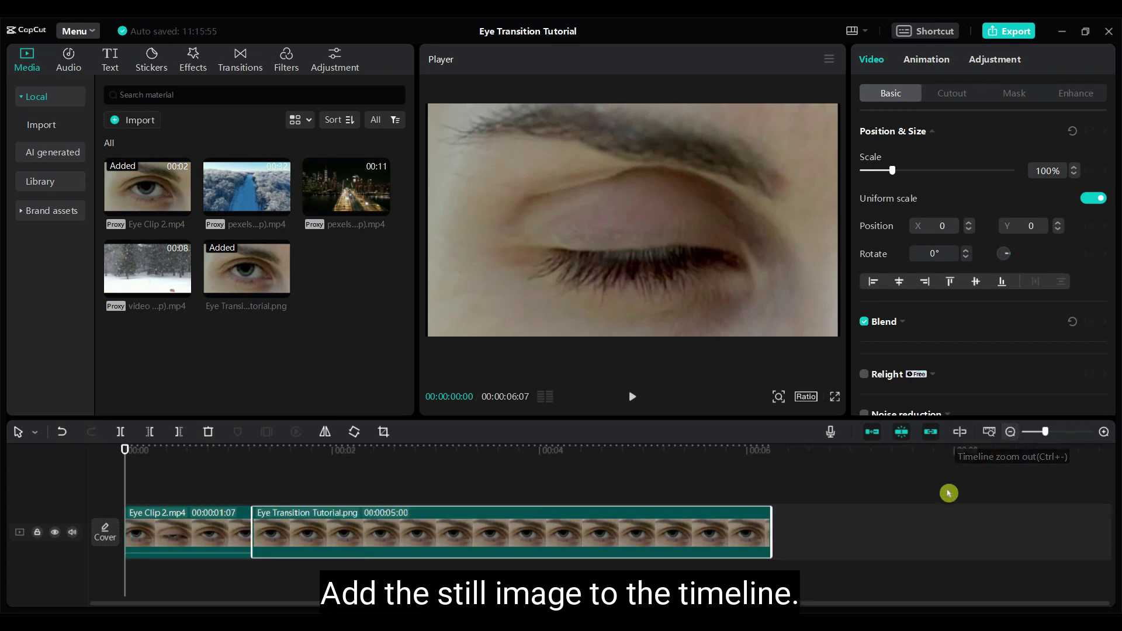
drag(125, 450, 583, 453)
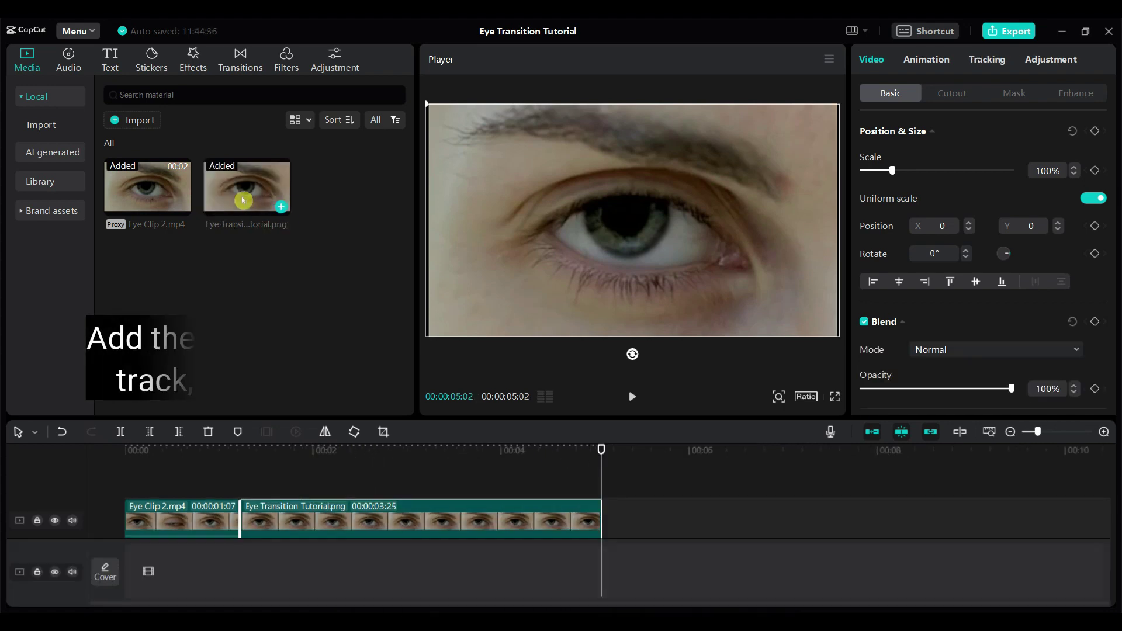
drag(243, 202, 244, 479)
scroll(766, 499, down, 1)
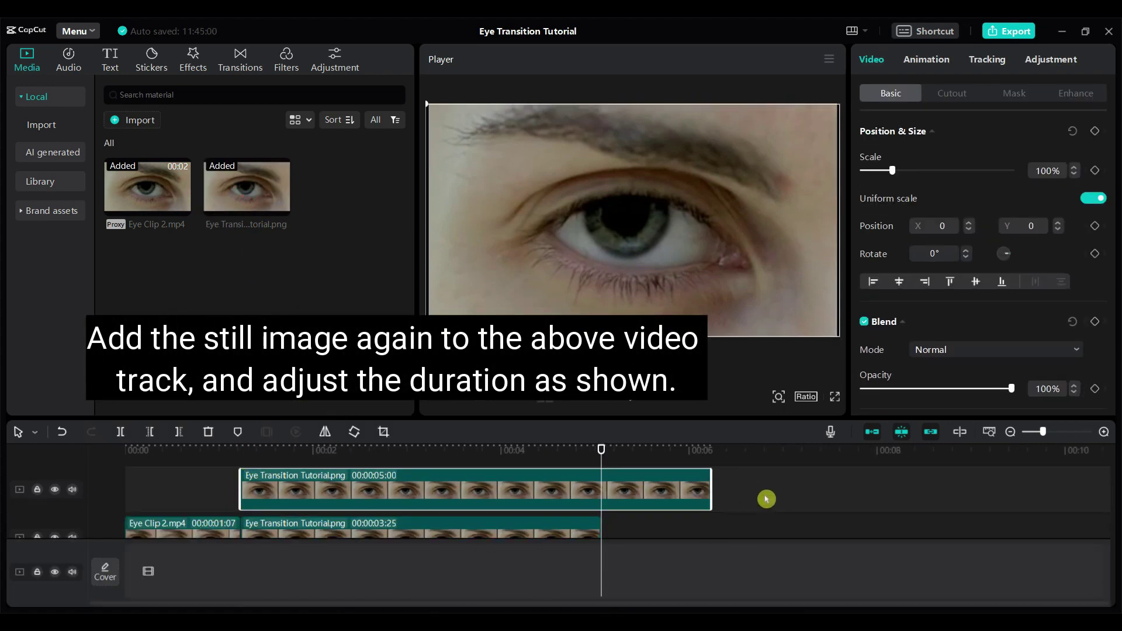
drag(707, 488, 567, 490)
scroll(654, 490, down, 1)
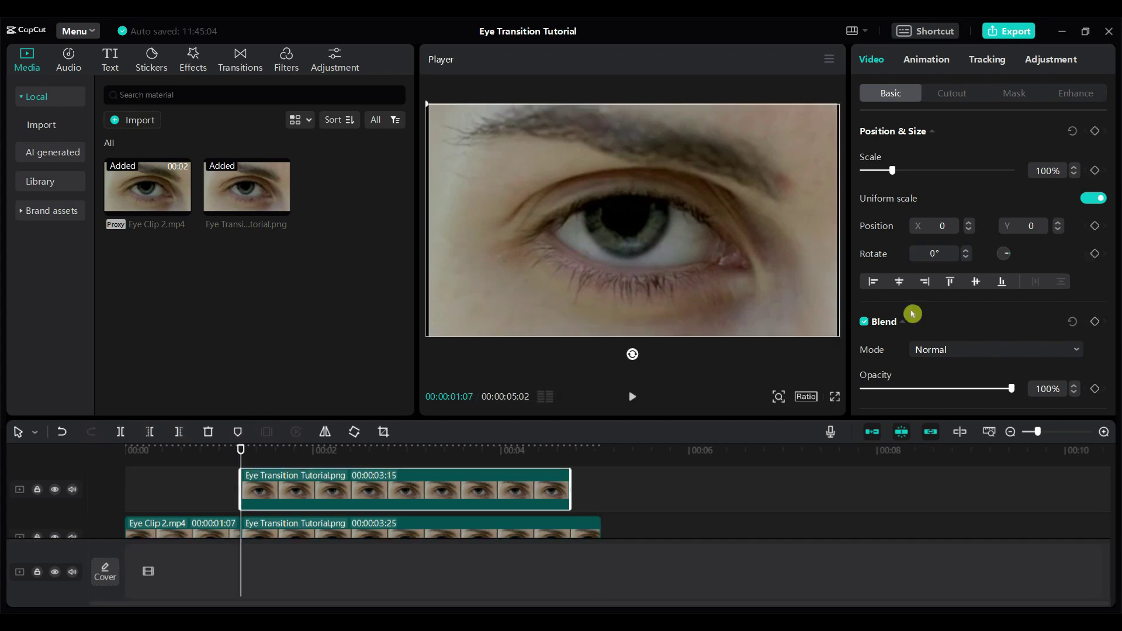
Give the upper still a Circle mask shaped into a 392×276 ellipse over the pupil, feather 2
click(1016, 100)
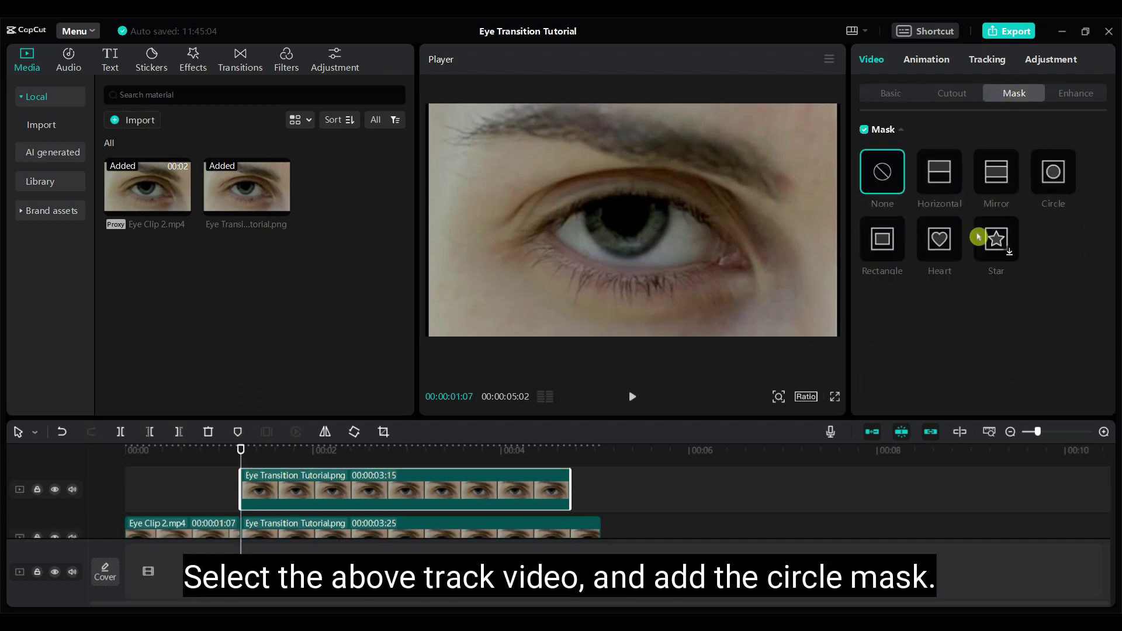
click(1063, 180)
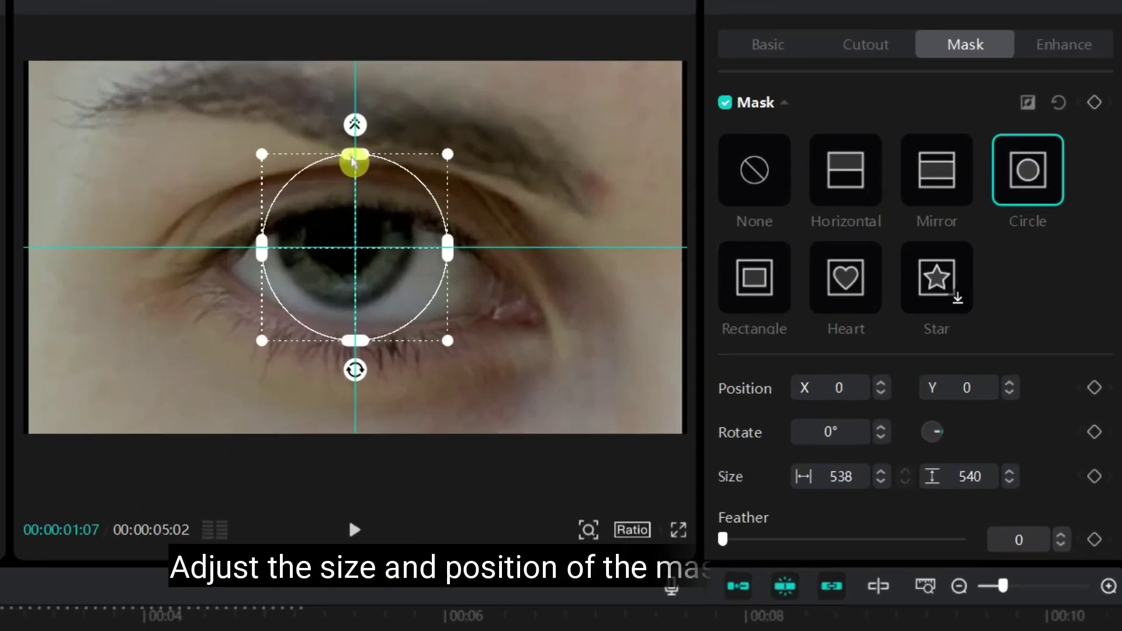
drag(632, 163, 634, 191)
drag(450, 253, 347, 247)
drag(344, 289, 344, 301)
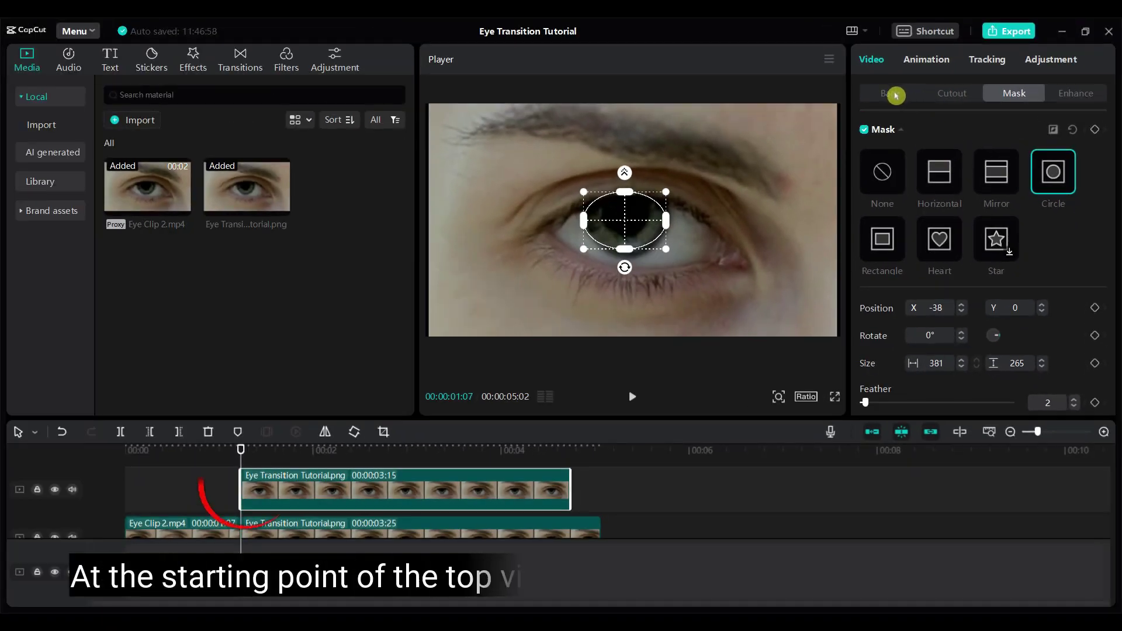
click(896, 94)
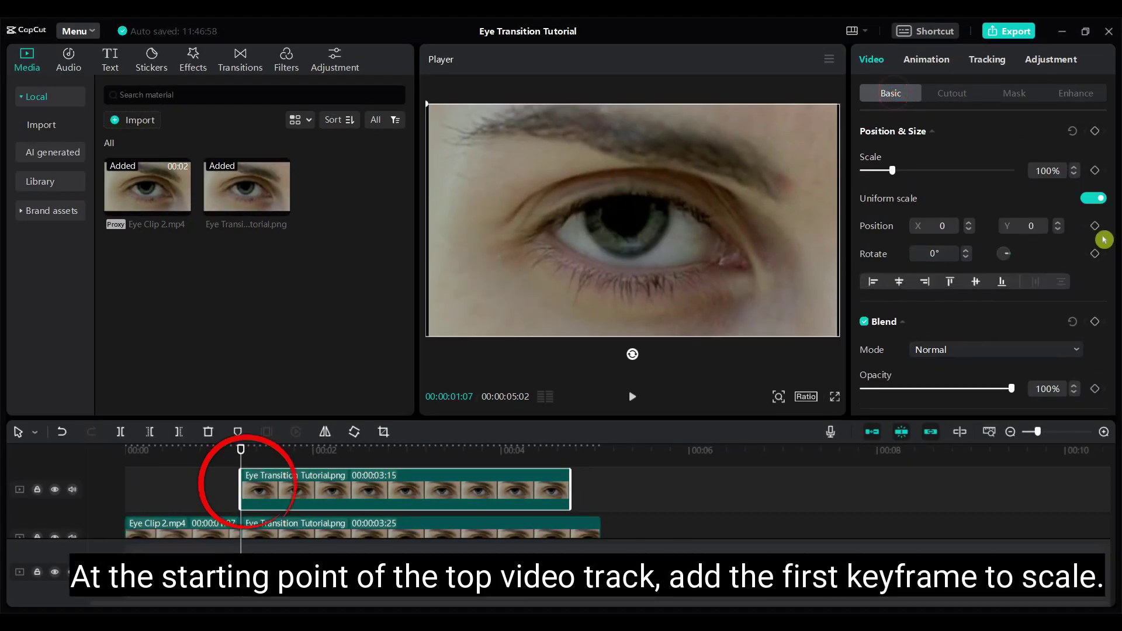
Keyframe the upper still's scale at 100% at its start and 125% at 3:00
click(1099, 174)
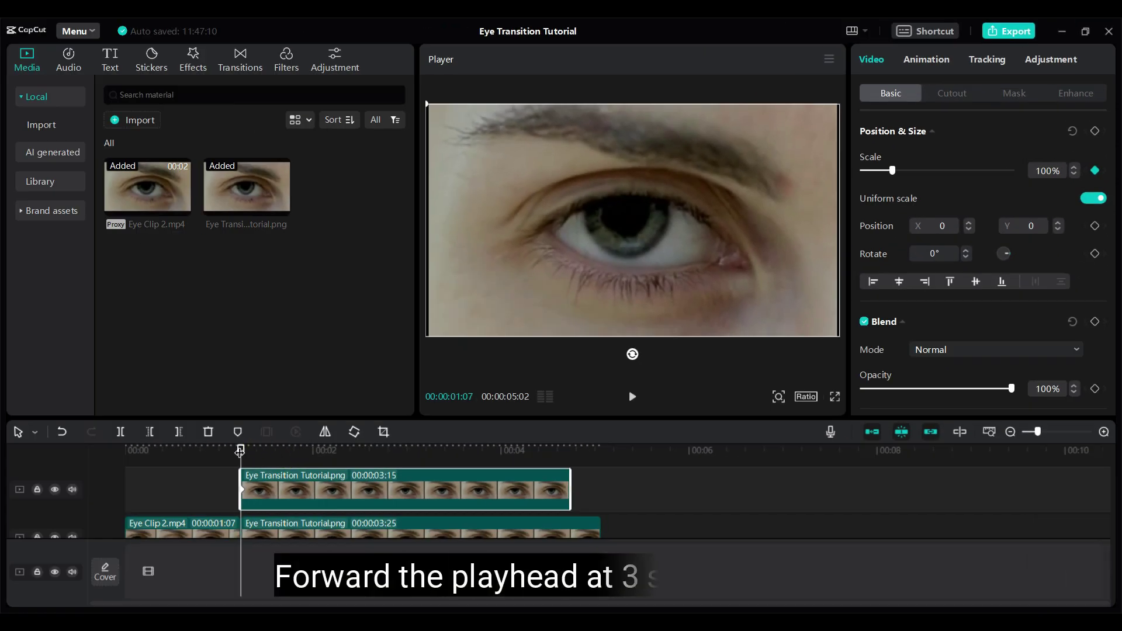
drag(240, 450, 267, 453)
drag(358, 462, 407, 455)
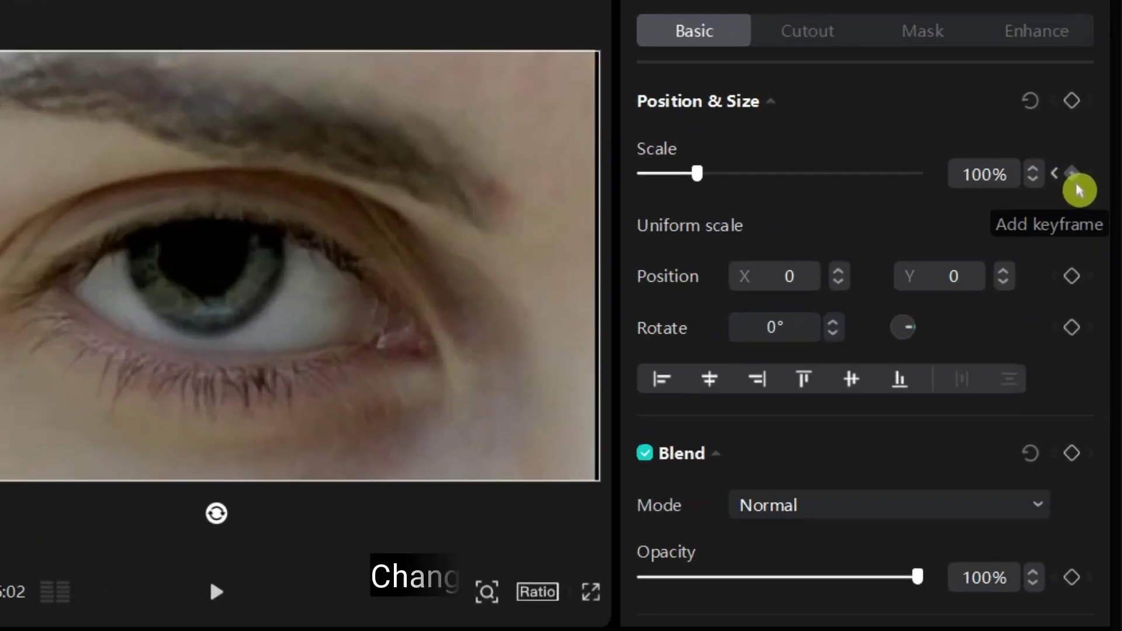
click(1097, 172)
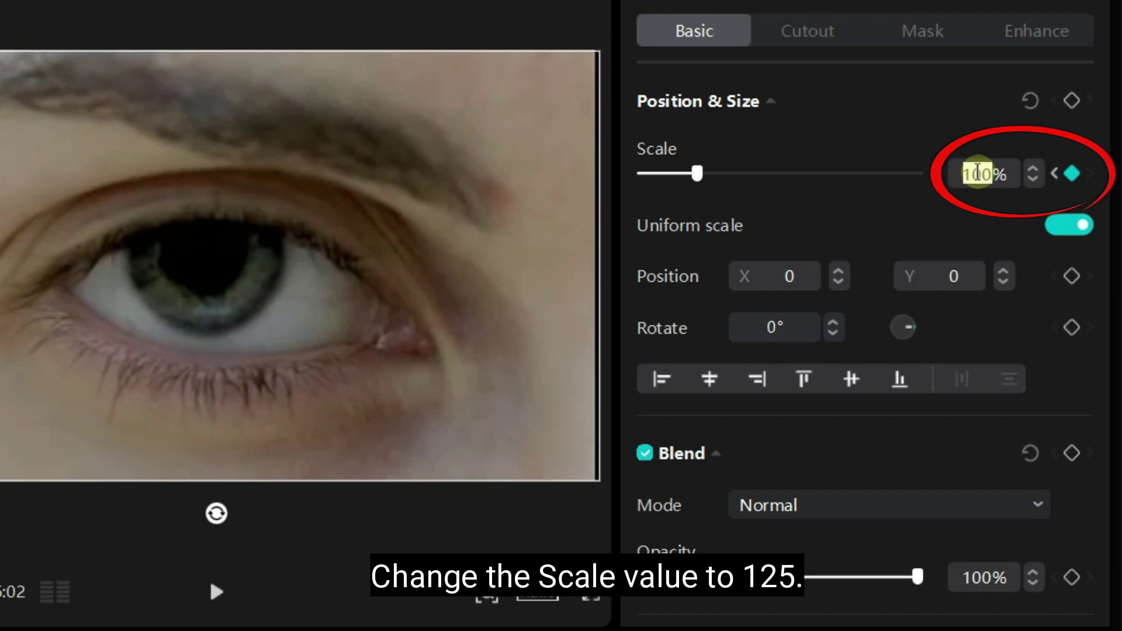
text(5)
key(Return)
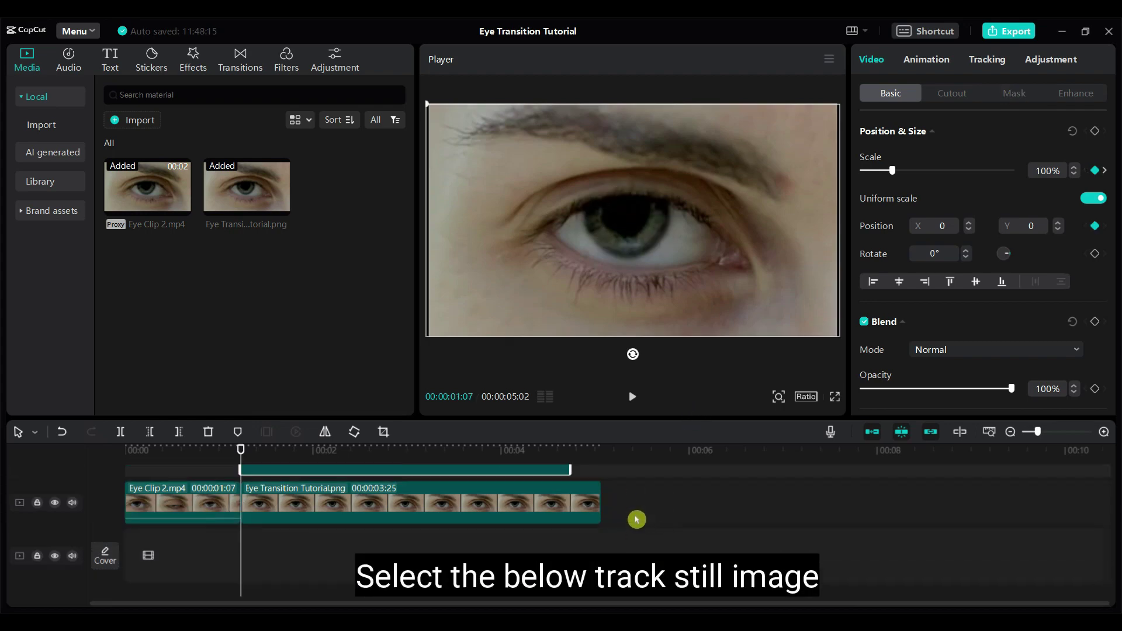
Add Scale keyframes to the lower still at its start, at 3:00 and at 4:22
click(537, 519)
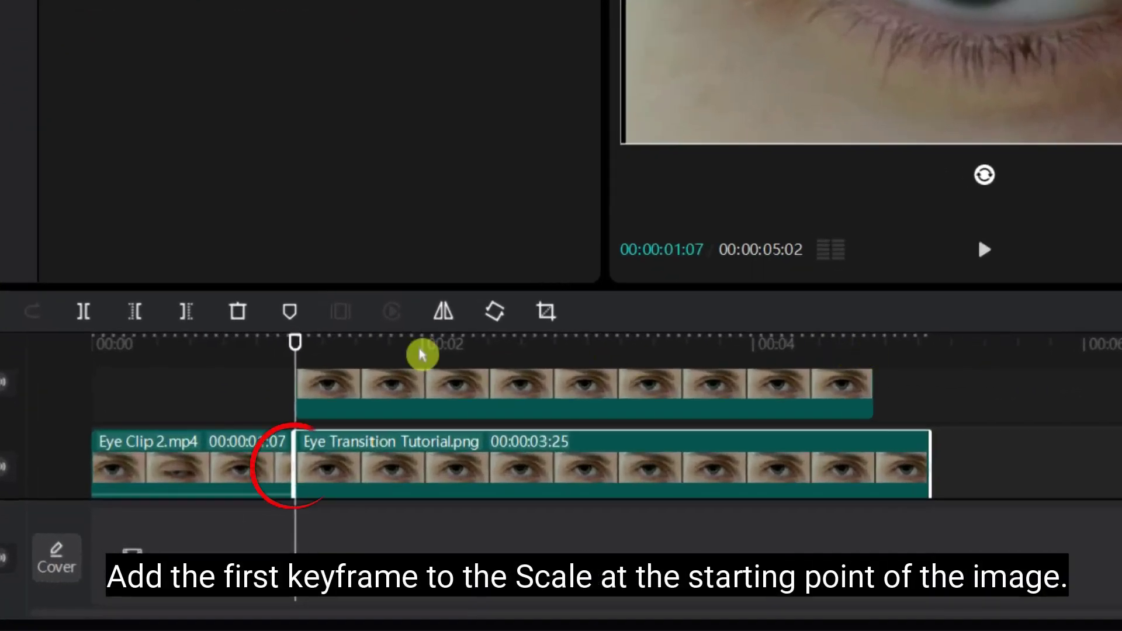
mouse_move(295, 345)
mouse_down()
mouse_move(283, 345)
mouse_move(295, 345)
mouse_up()
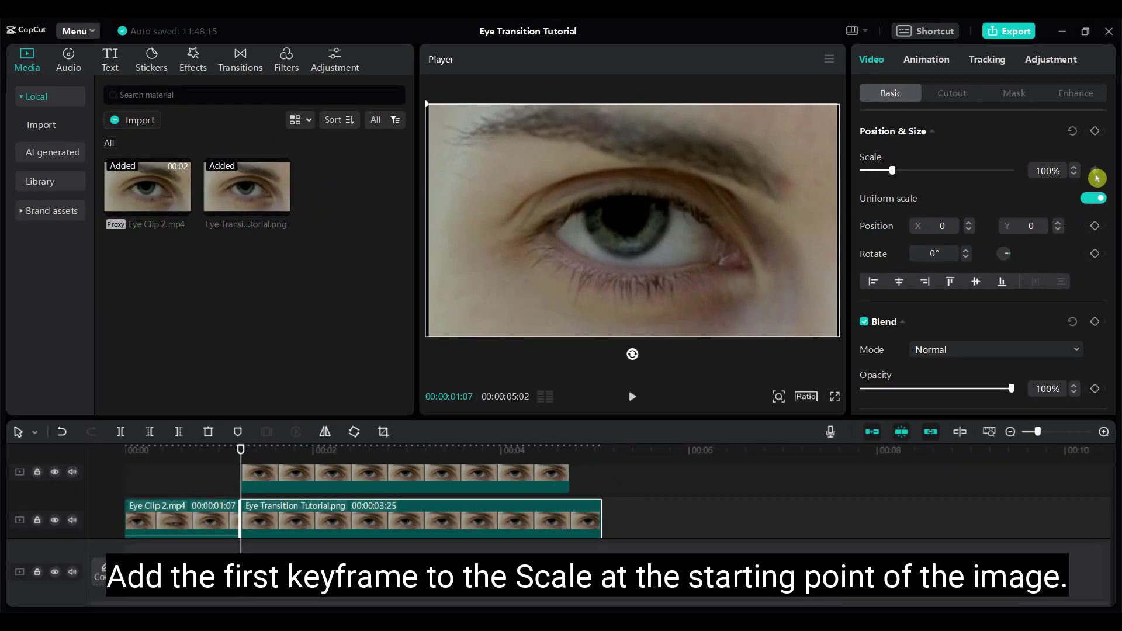
click(1095, 171)
drag(241, 452, 395, 454)
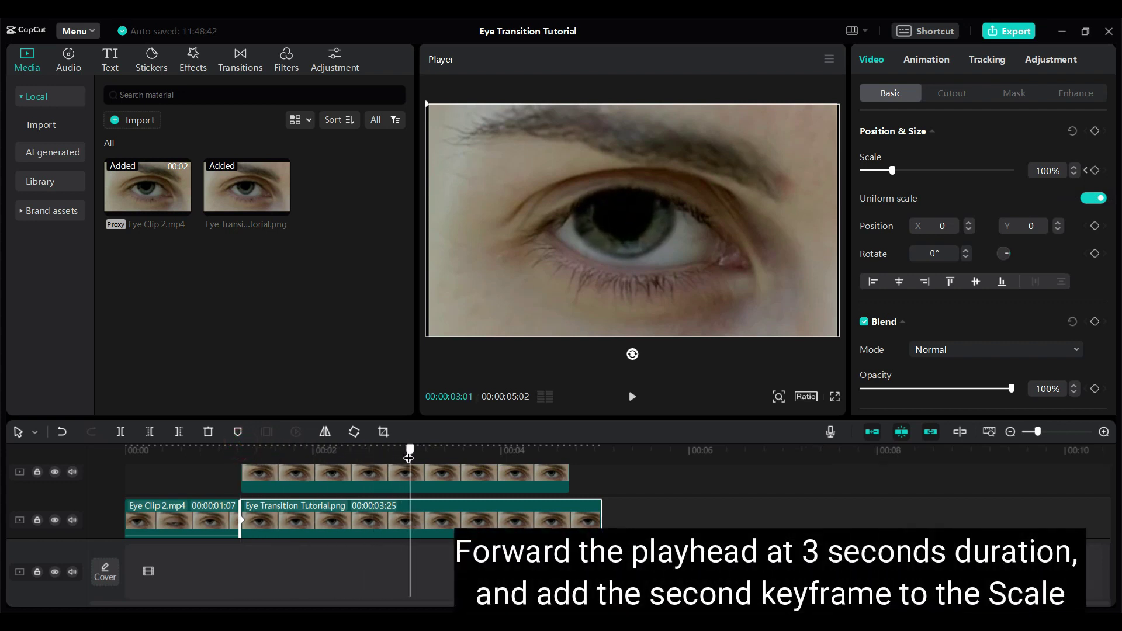
click(1096, 170)
drag(408, 447, 570, 439)
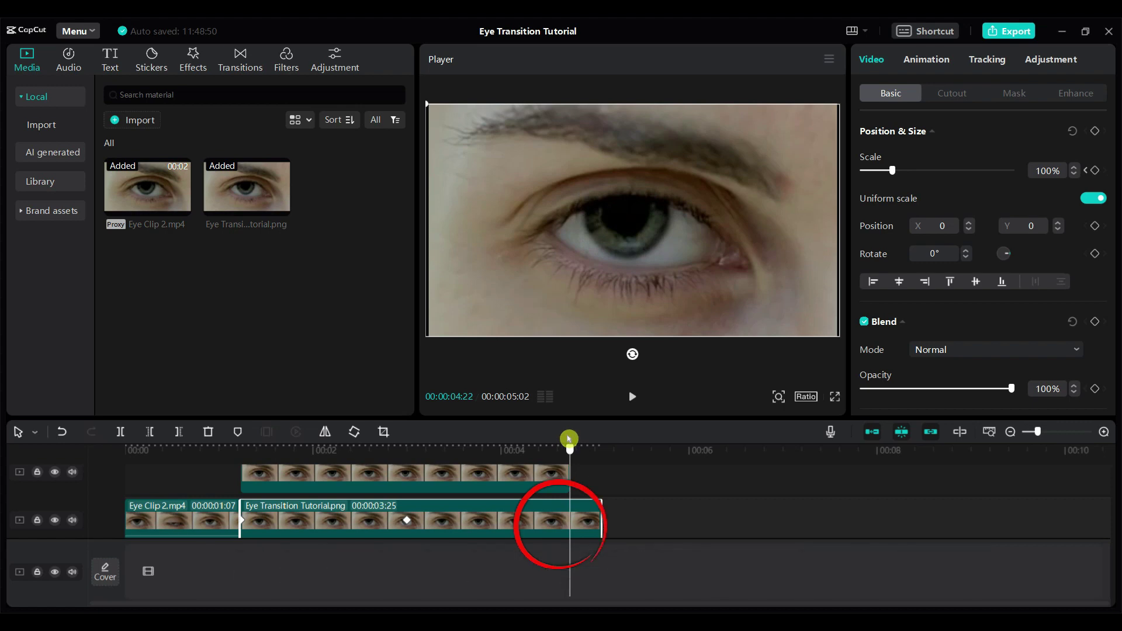
click(1097, 169)
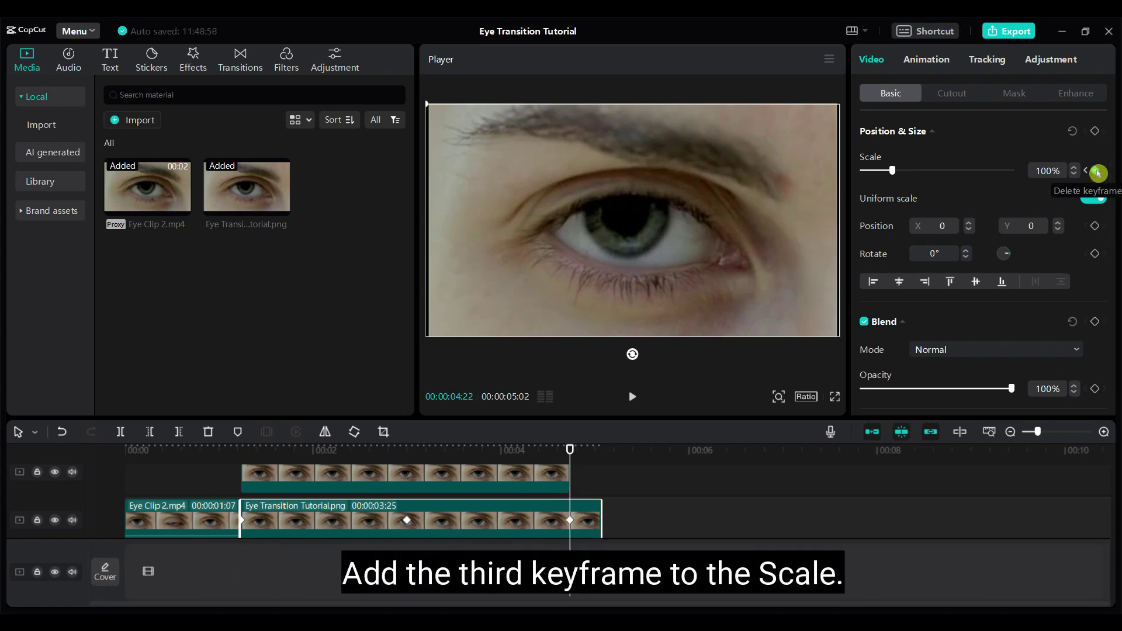
Set the lower still's 3:00 keyframe to 125% and its 4:22 keyframe to 150% scale
click(408, 520)
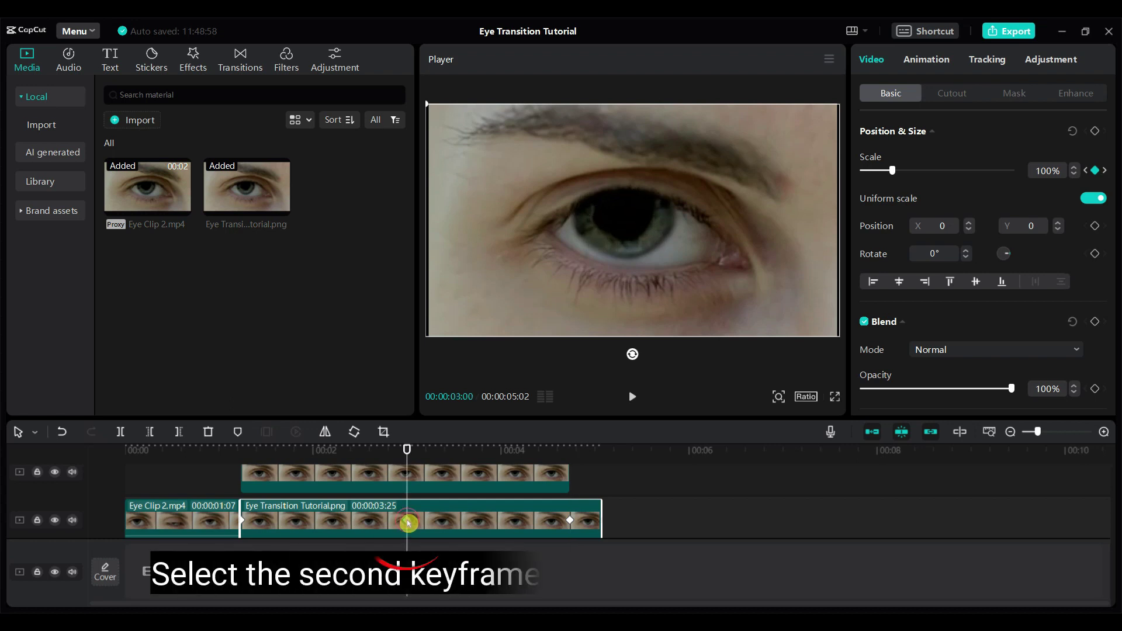
click(1055, 172)
text(1)
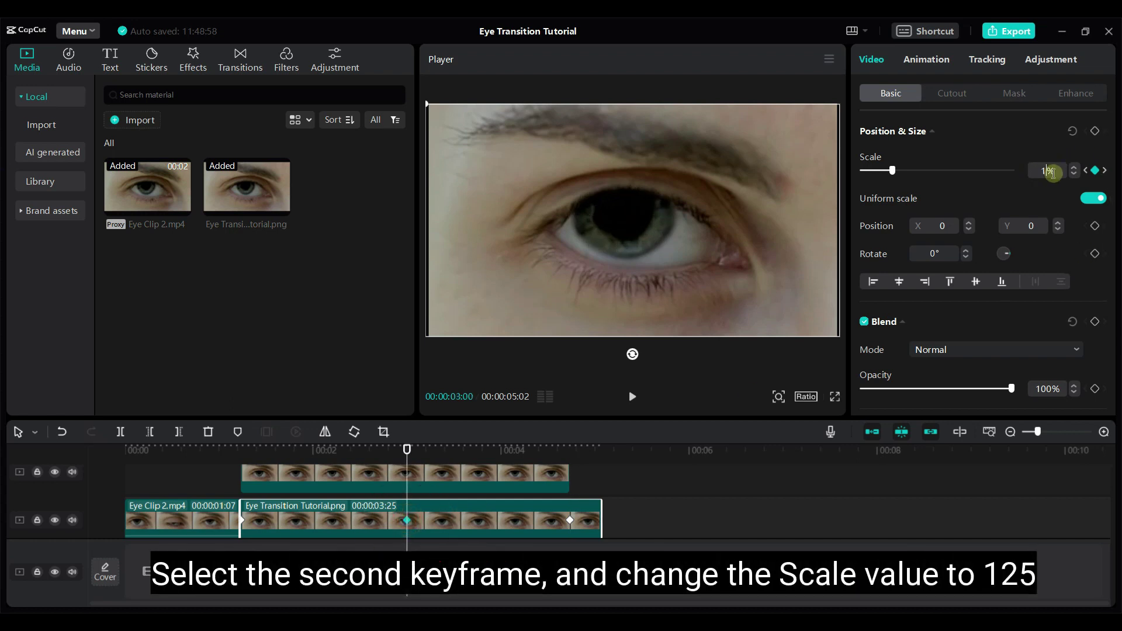
text(25)
key(Return)
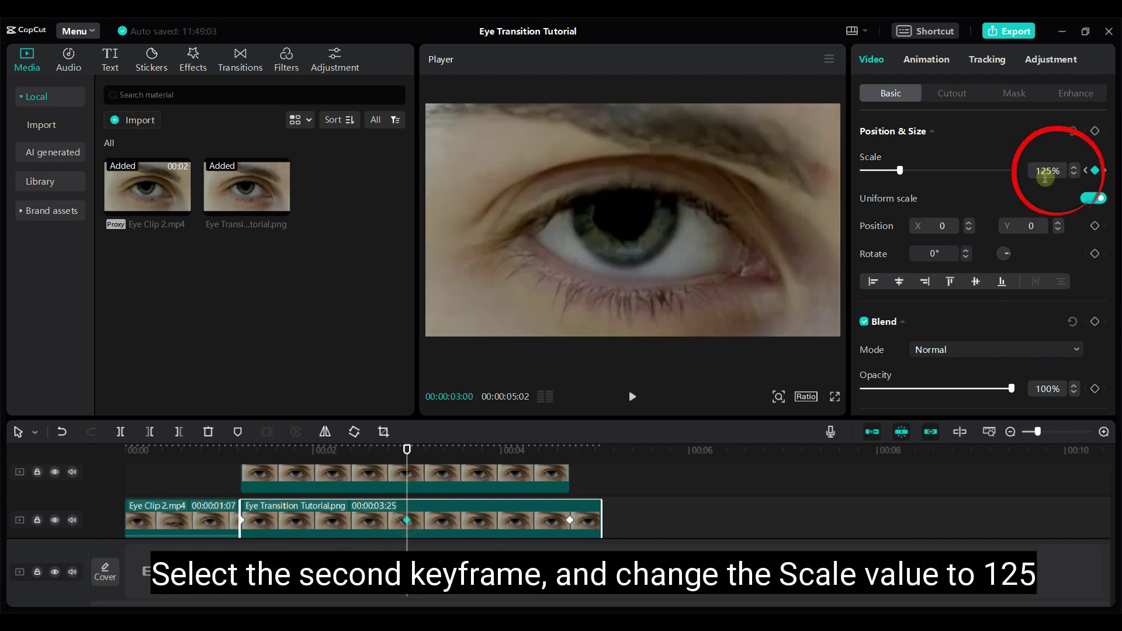
click(571, 523)
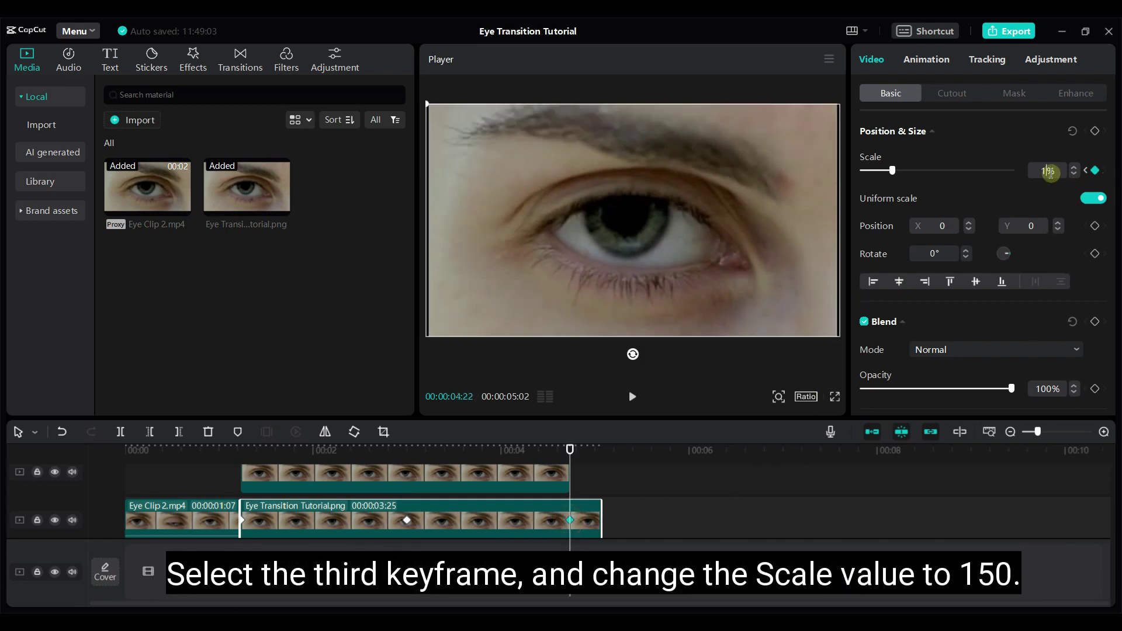
key(Return)
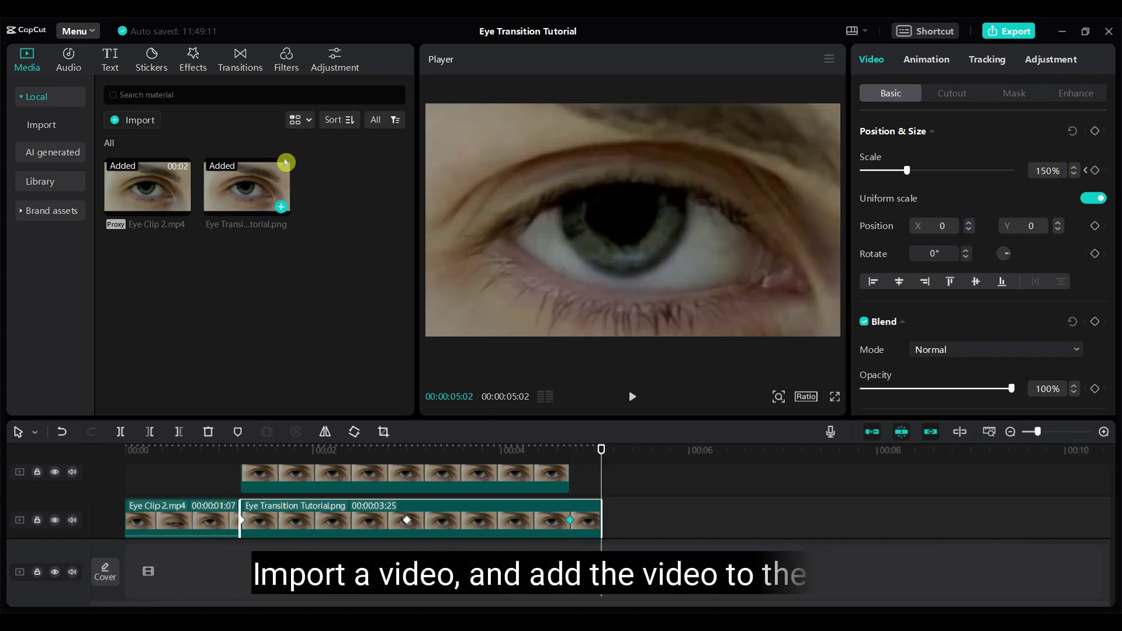
click(132, 120)
click(480, 156)
click(431, 351)
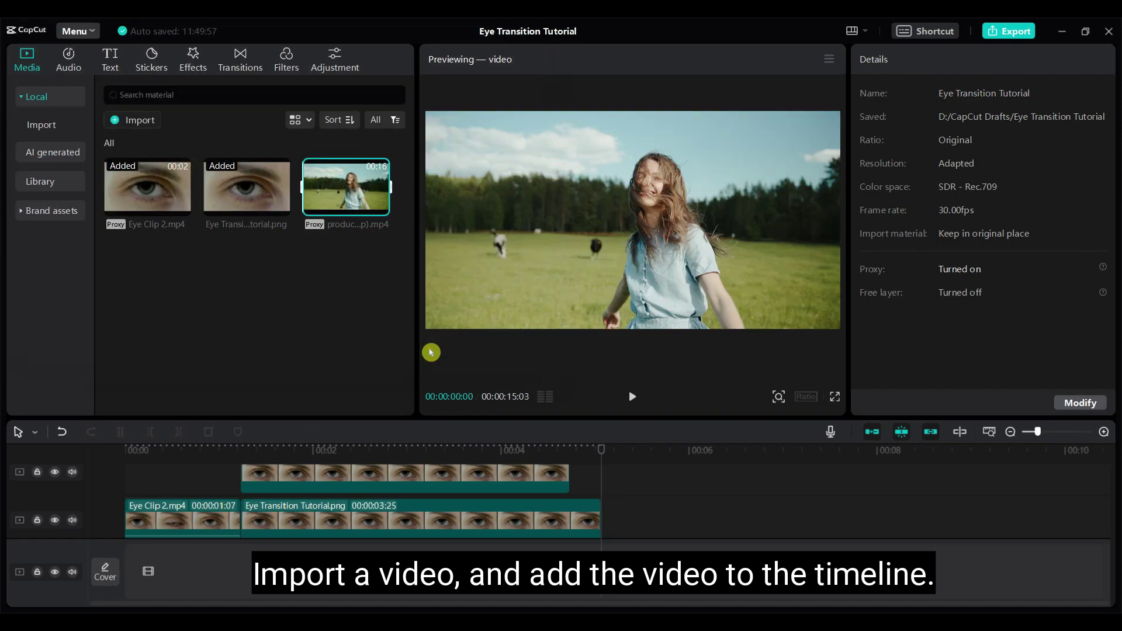
Place the field video on a new bottom track at 00:00 and hide the middle eye track
drag(367, 207, 164, 560)
click(166, 561)
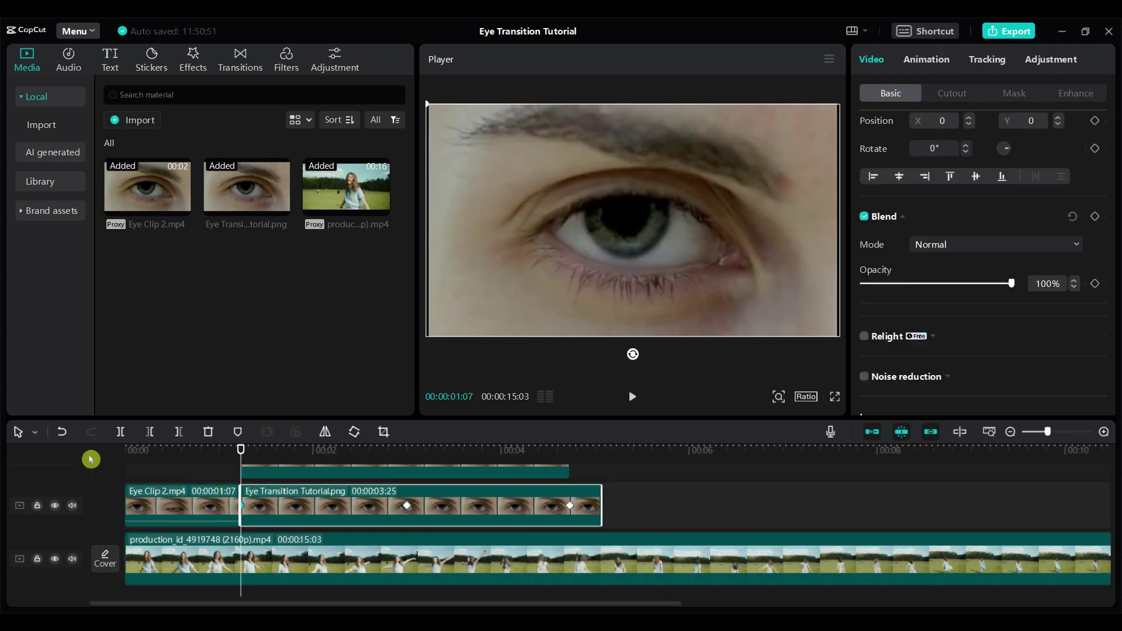
click(53, 507)
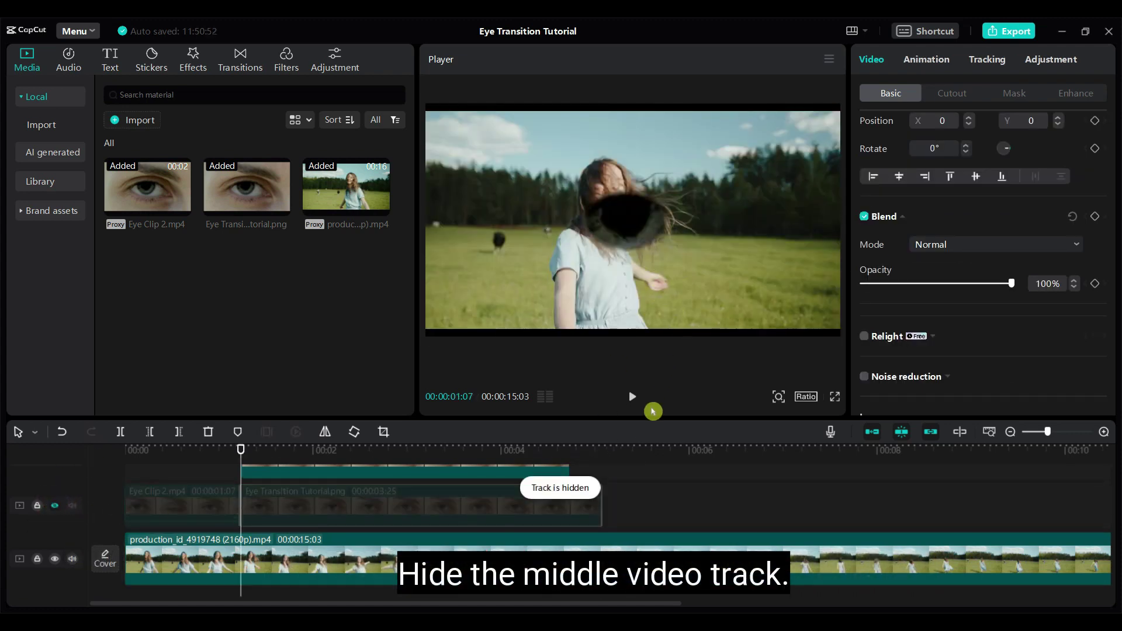
Reverse the upper still's circle mask so the field video shows through the pupil
scroll(832, 482, up, 1)
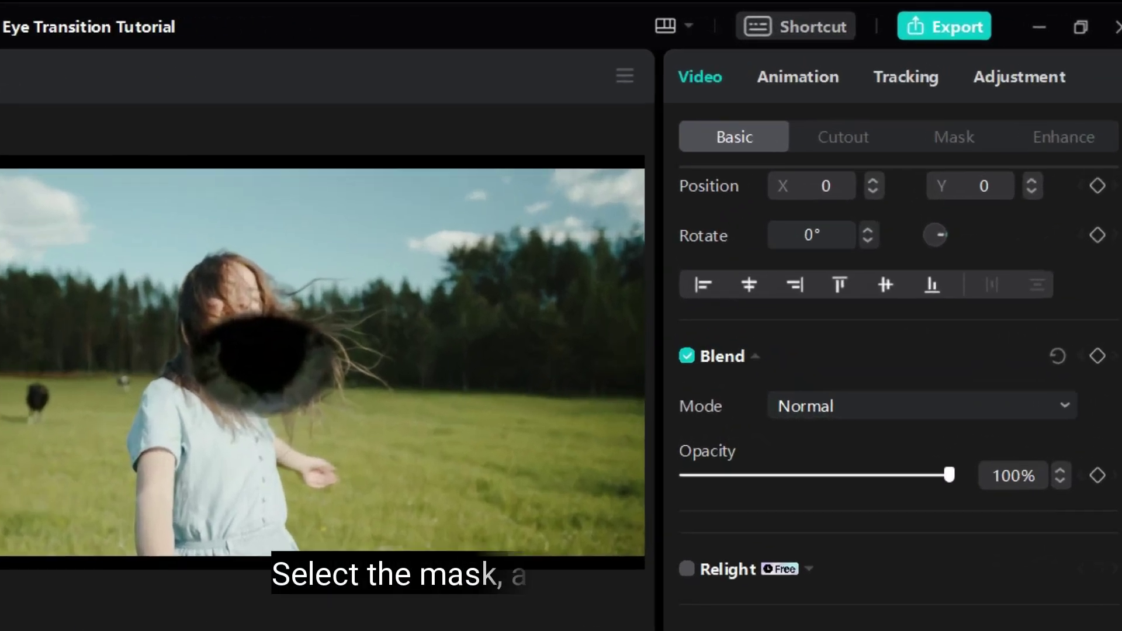
click(1098, 186)
scroll(1047, 266, up, 3)
click(1098, 274)
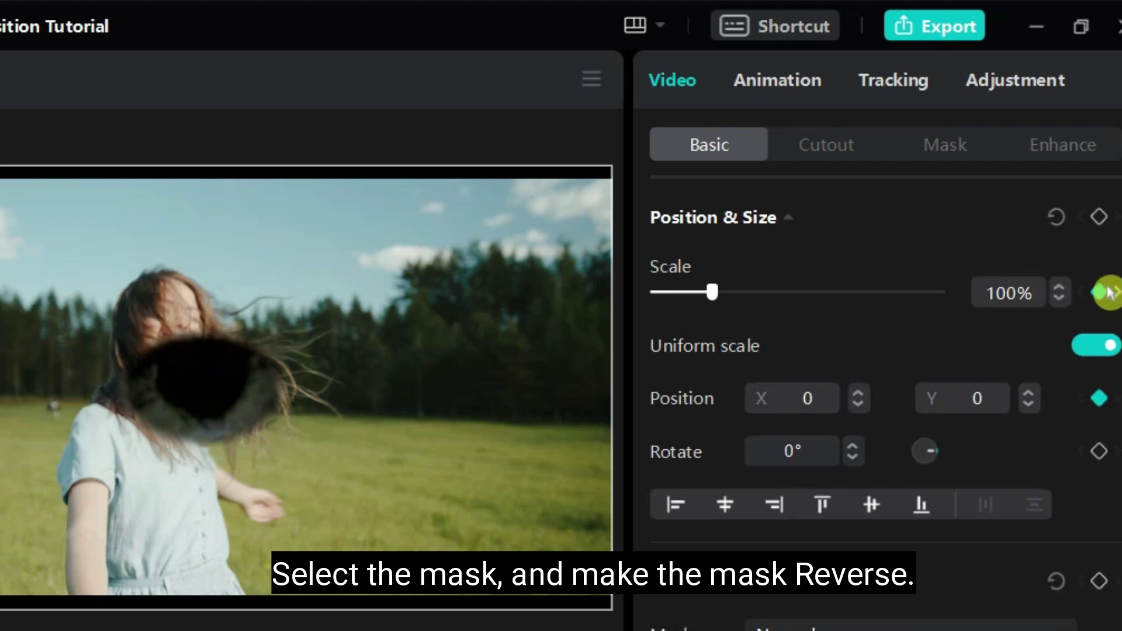
click(956, 153)
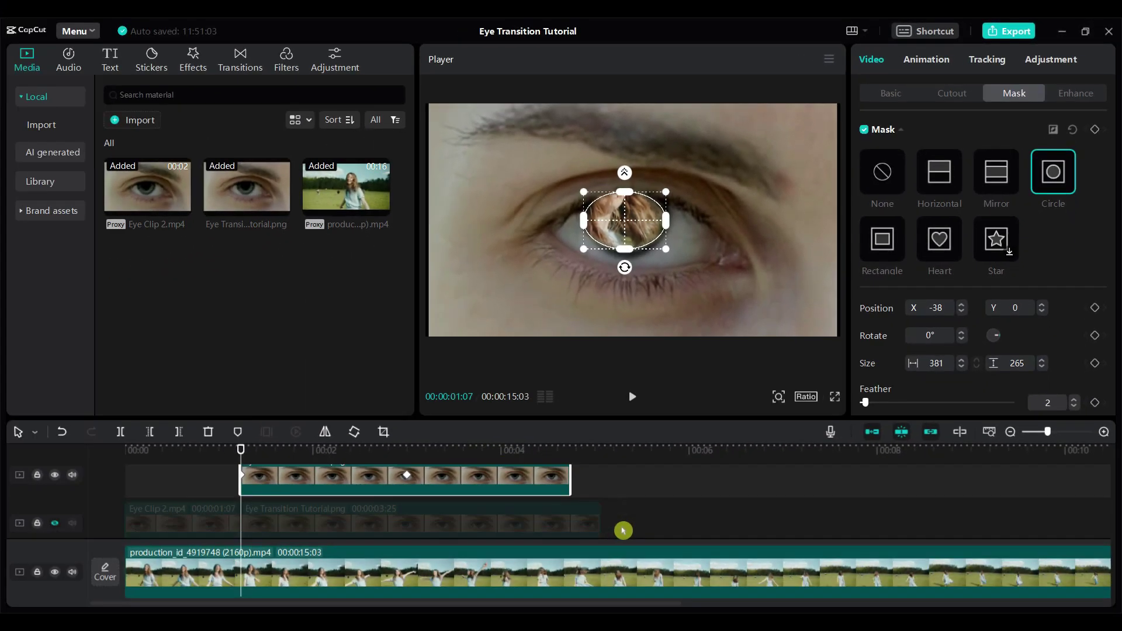
click(263, 573)
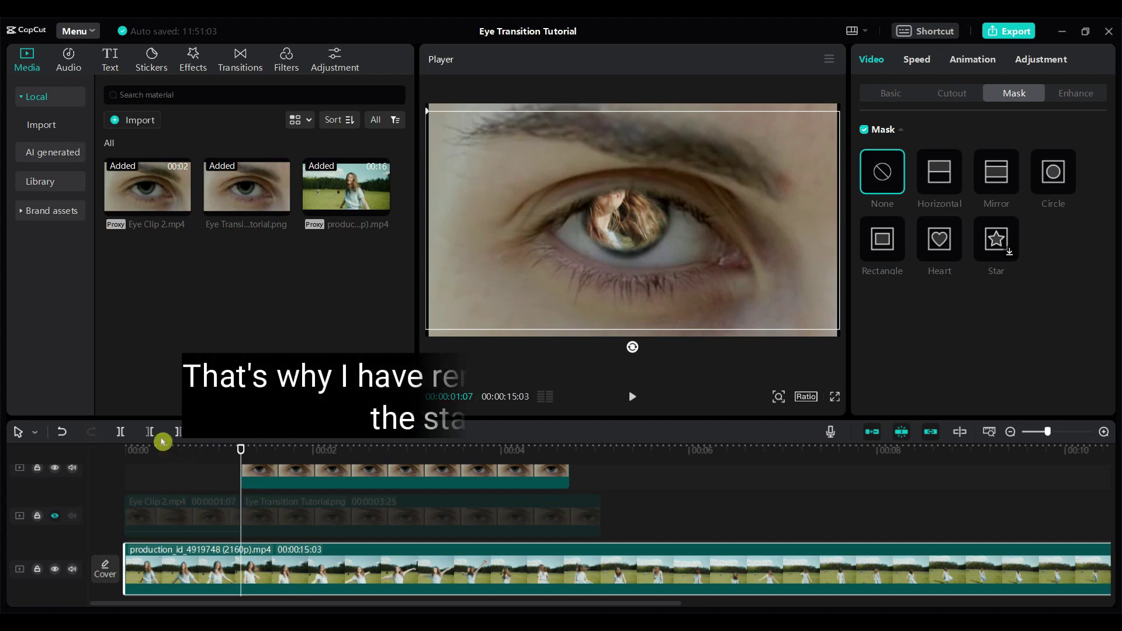
Cut off the field video's opening at the playhead, leaving a 13:18 clip
click(120, 434)
click(199, 565)
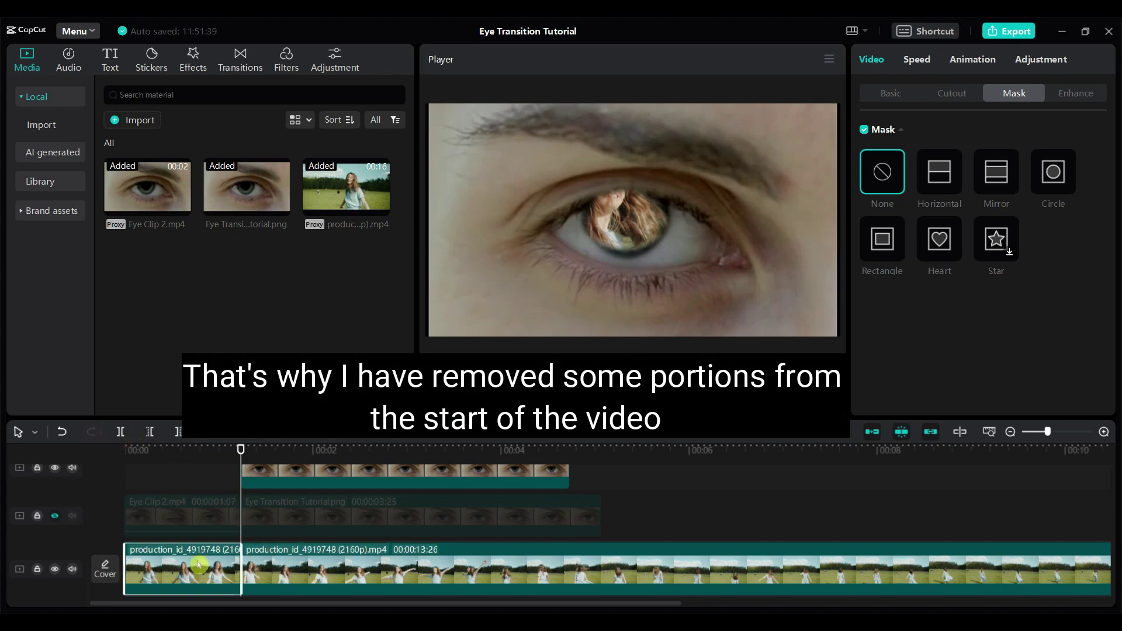
key(Delete)
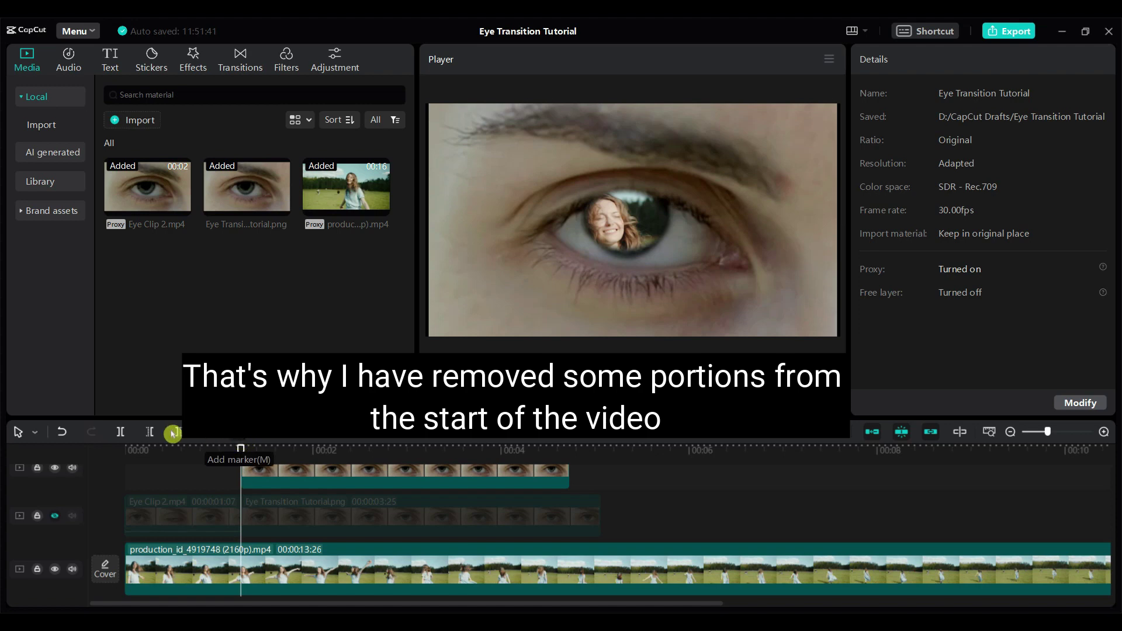
drag(110, 462, 257, 489)
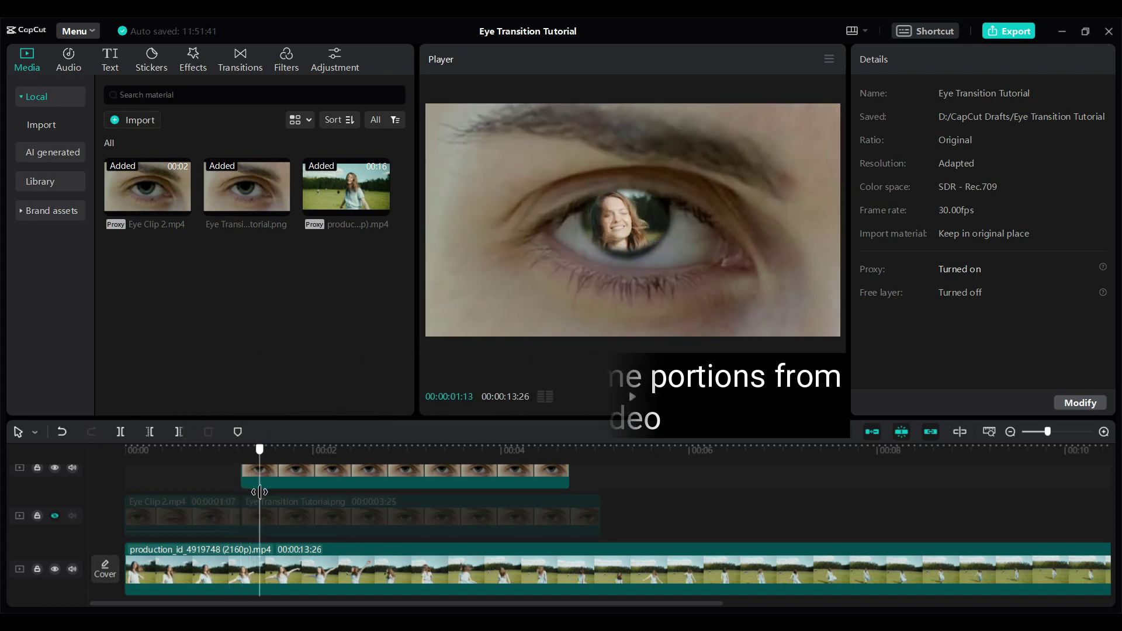
click(275, 474)
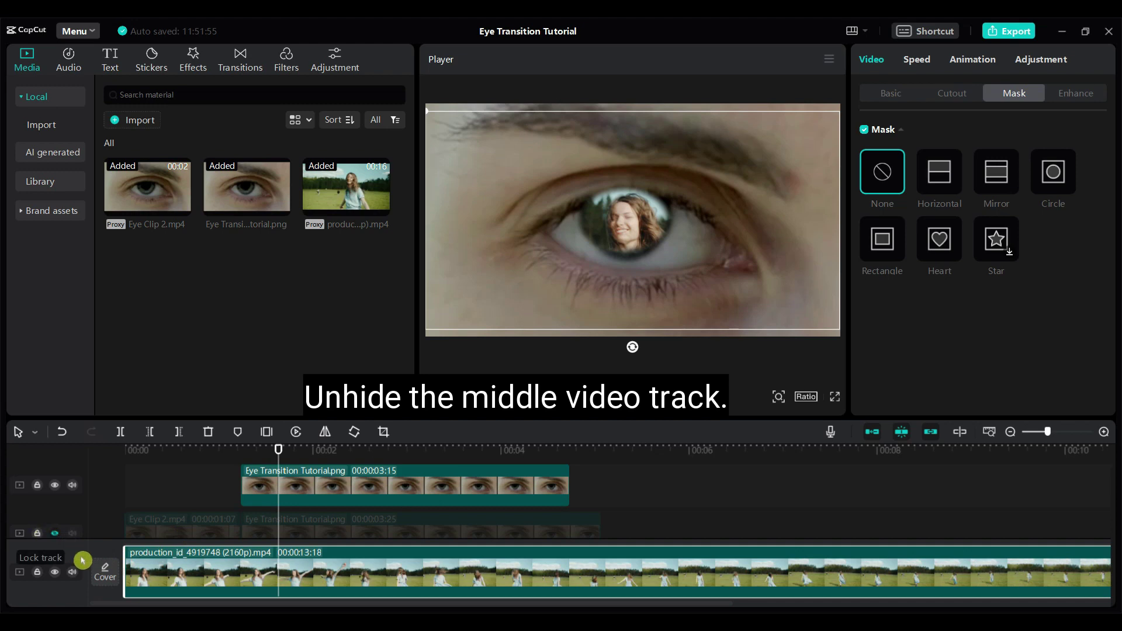
Unhide the middle eye track and set its still's opacity to 82% at the first keyframe
click(53, 534)
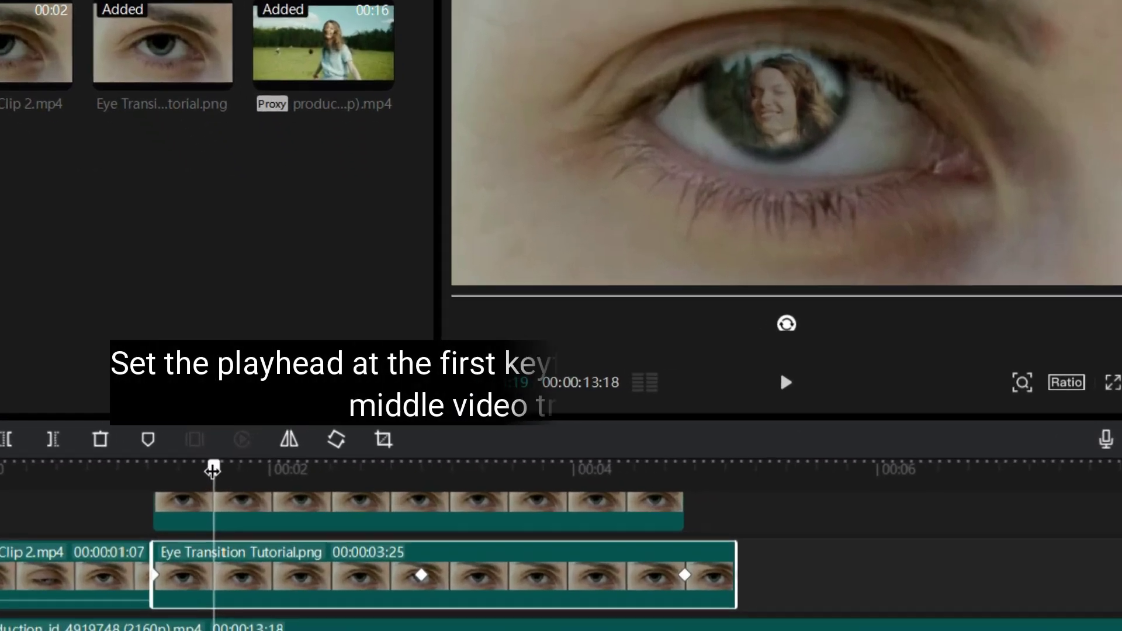
drag(278, 449, 251, 444)
drag(153, 463, 142, 462)
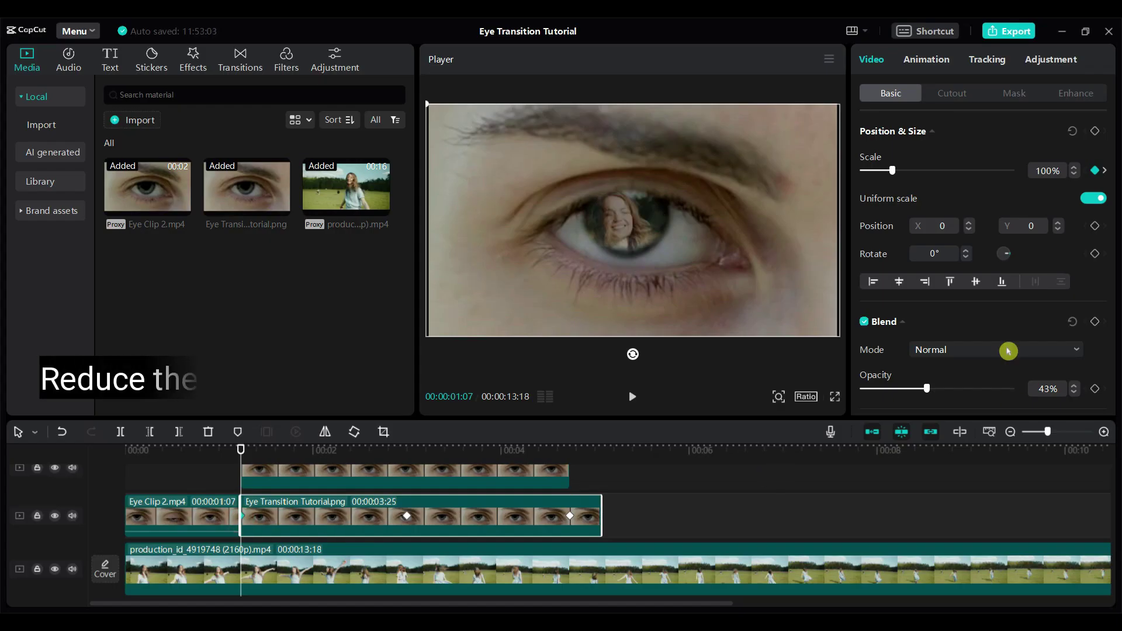
click(926, 389)
drag(945, 395, 995, 402)
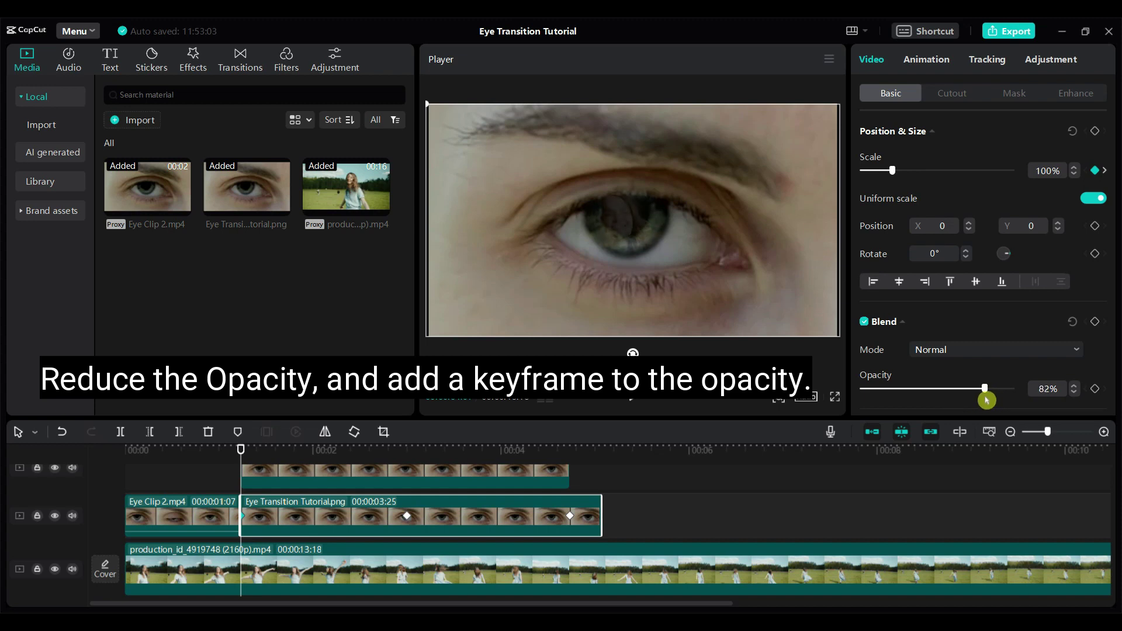
Keyframe the eye image's opacity from 82% down to 0% across the zoom, then return to review
click(1096, 391)
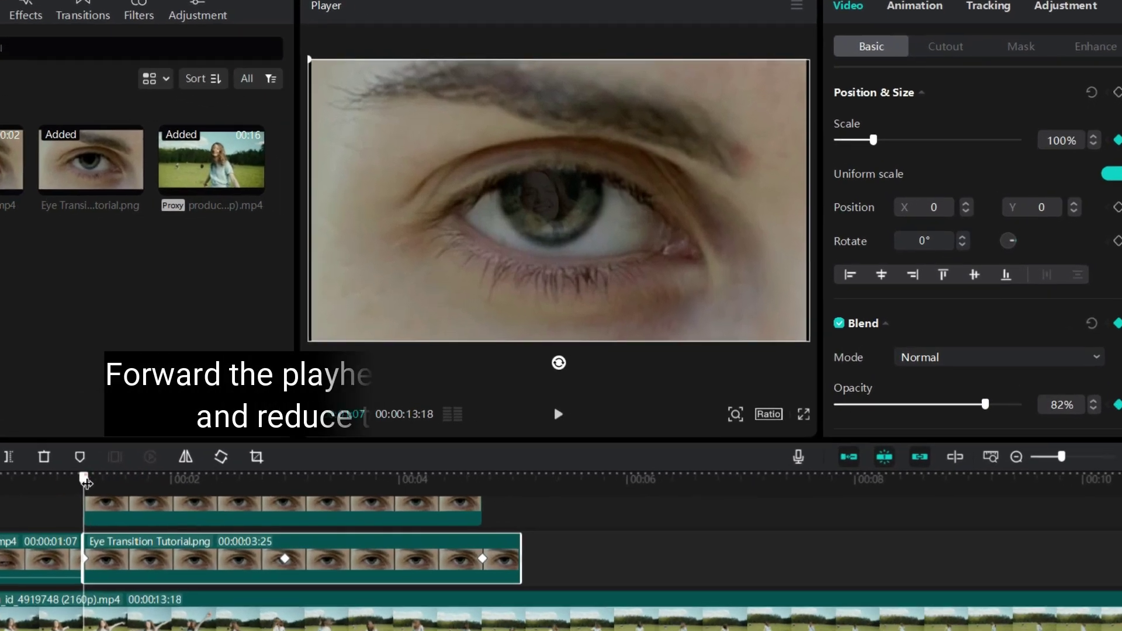
drag(85, 481, 120, 484)
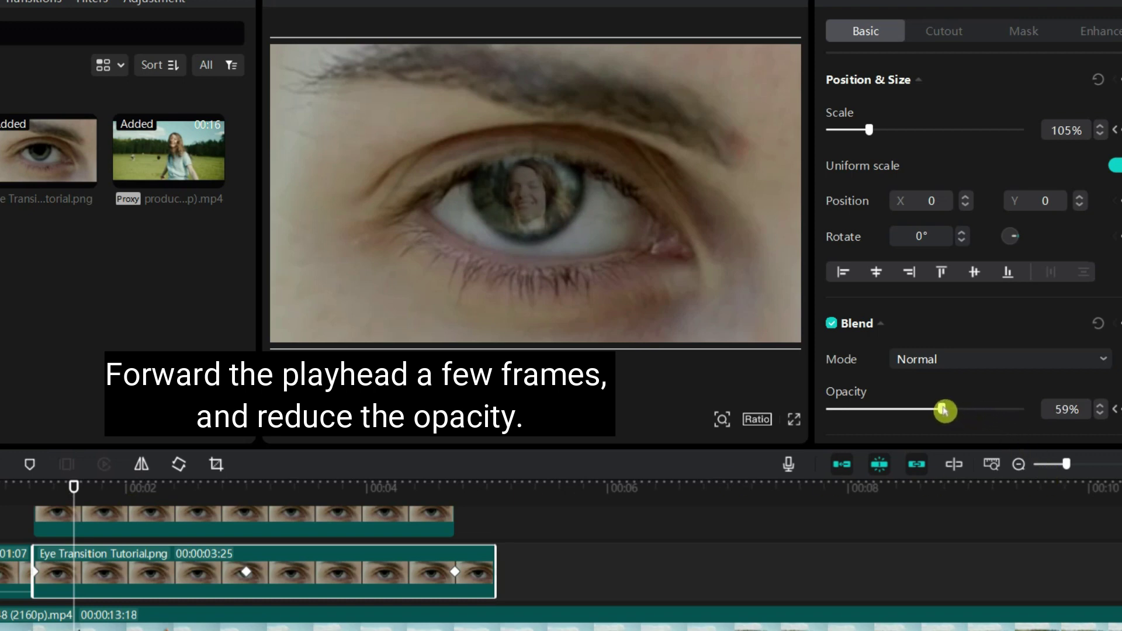
drag(74, 487, 108, 494)
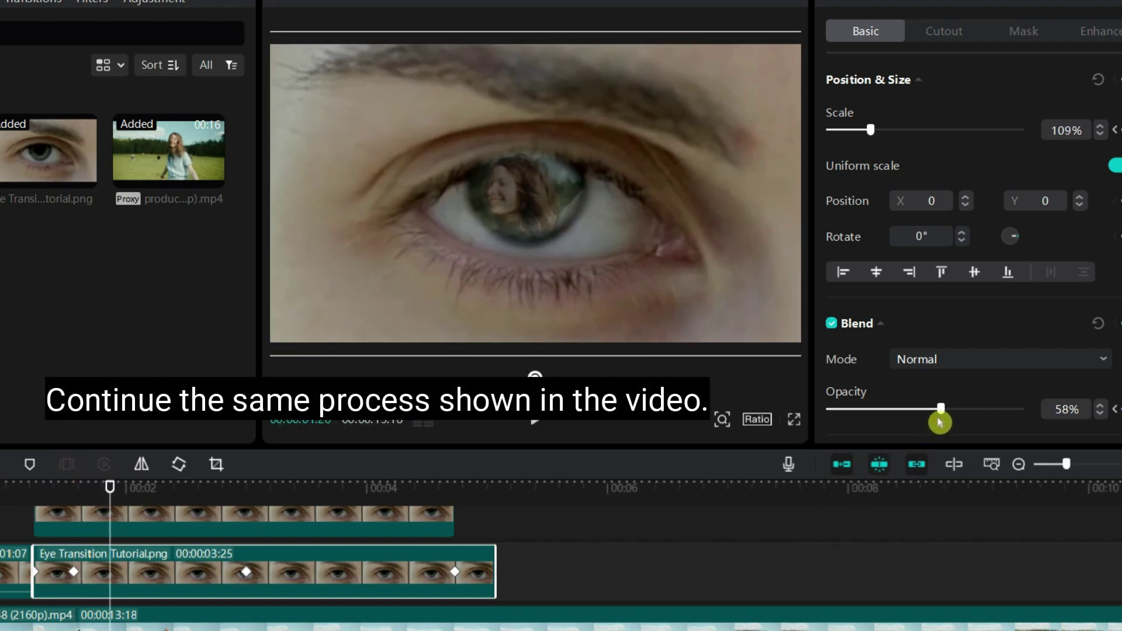
drag(940, 412, 887, 412)
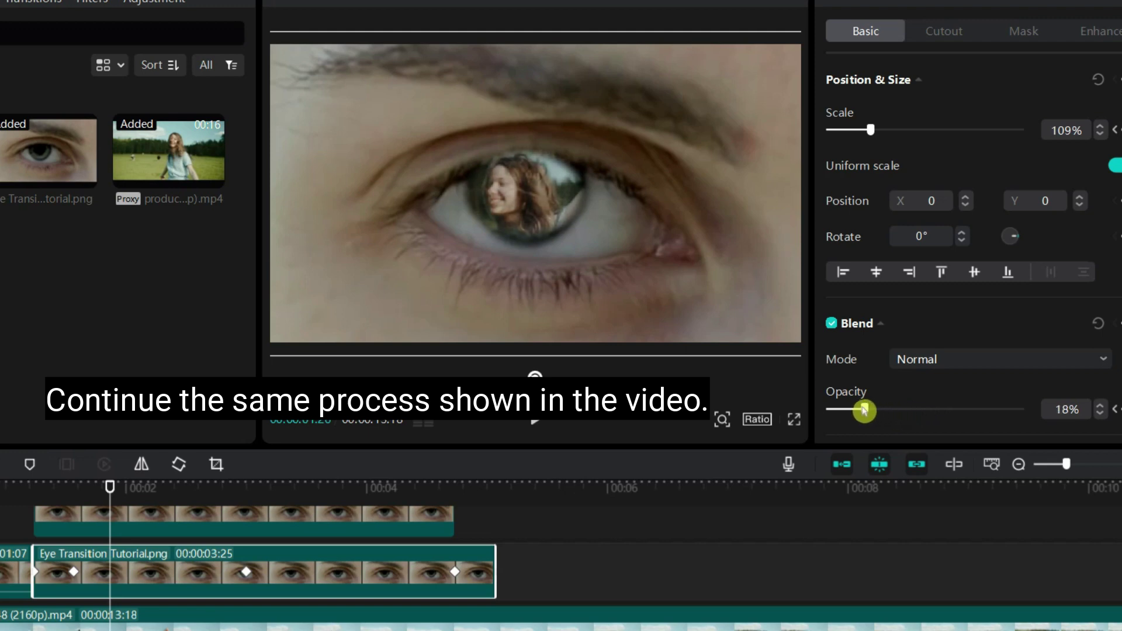
drag(110, 489, 143, 499)
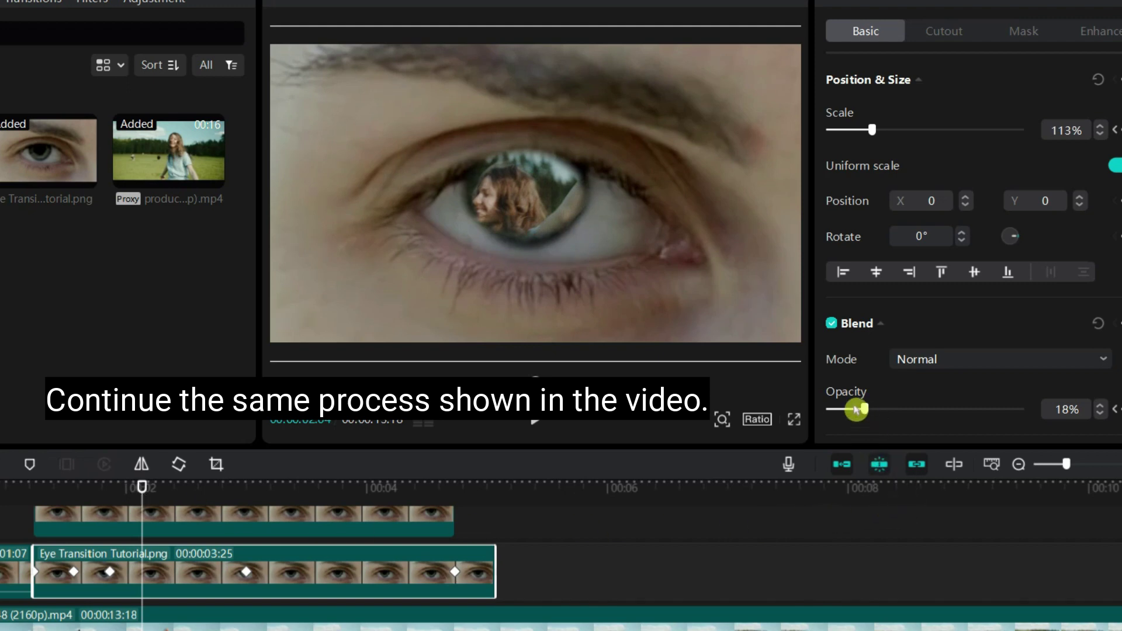
drag(866, 413, 830, 415)
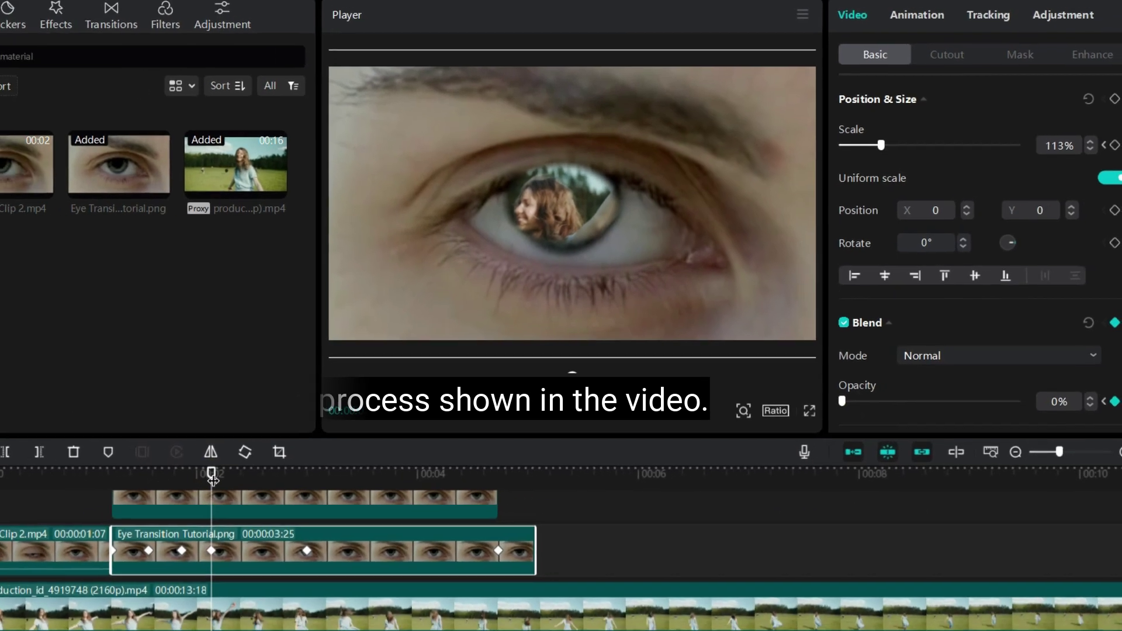
drag(142, 487, 0, 491)
drag(70, 452, 442, 467)
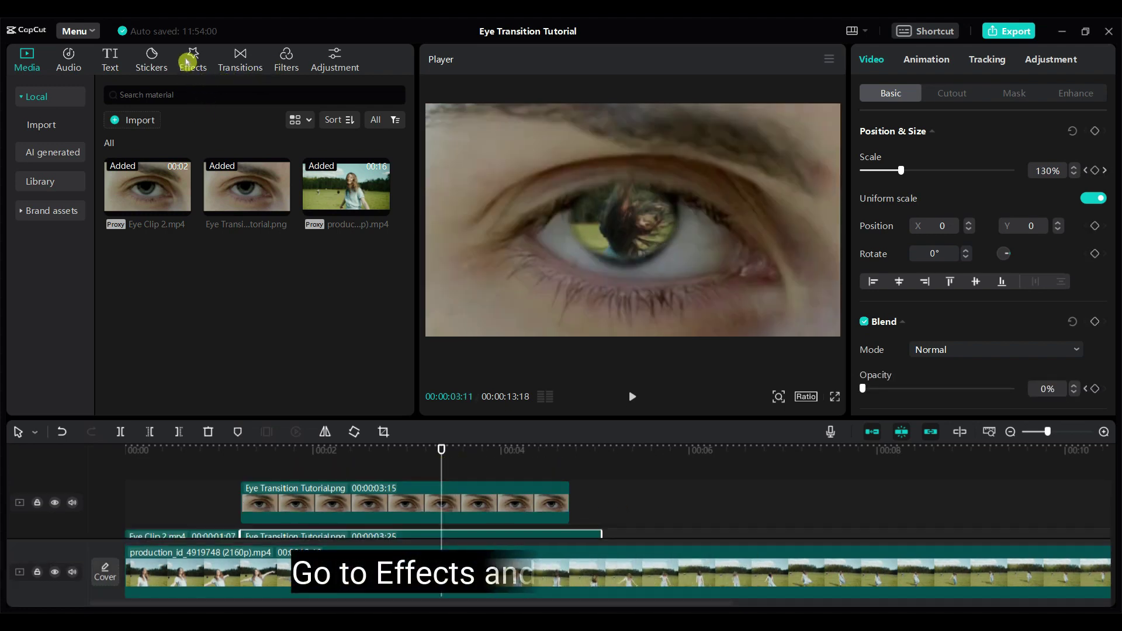
Search the effects for "show zoom" and place Slow Zoom on the timeline above the eye stills
click(193, 59)
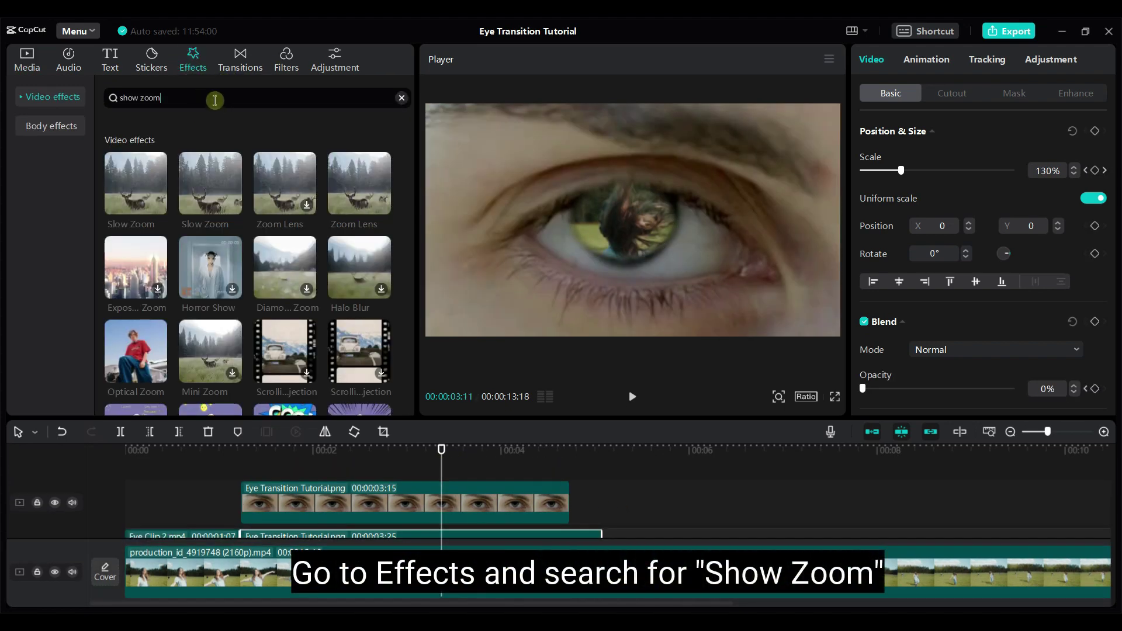
key(BackSpace)
text(show)
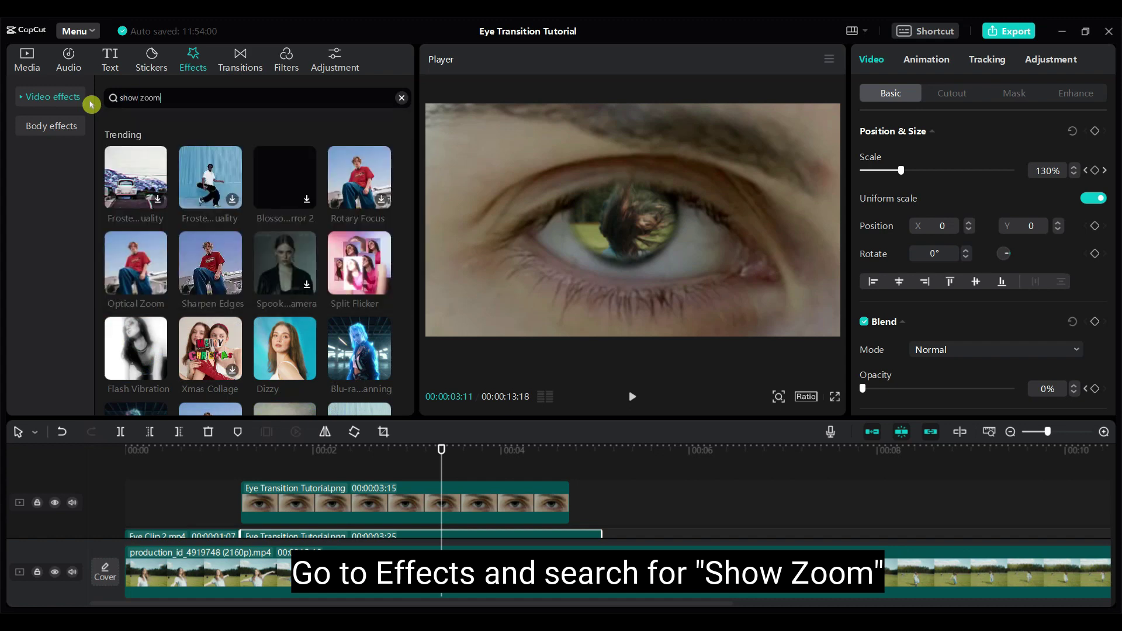
key(Return)
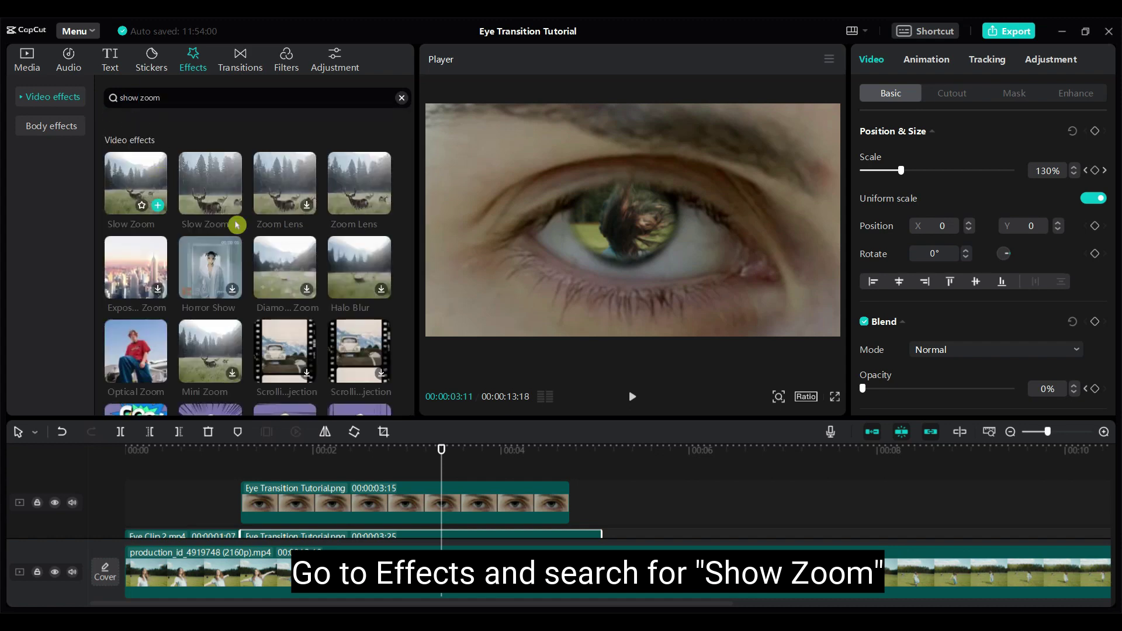
scroll(1111, 532, down, 2)
drag(1109, 529, 1105, 520)
drag(155, 217, 538, 491)
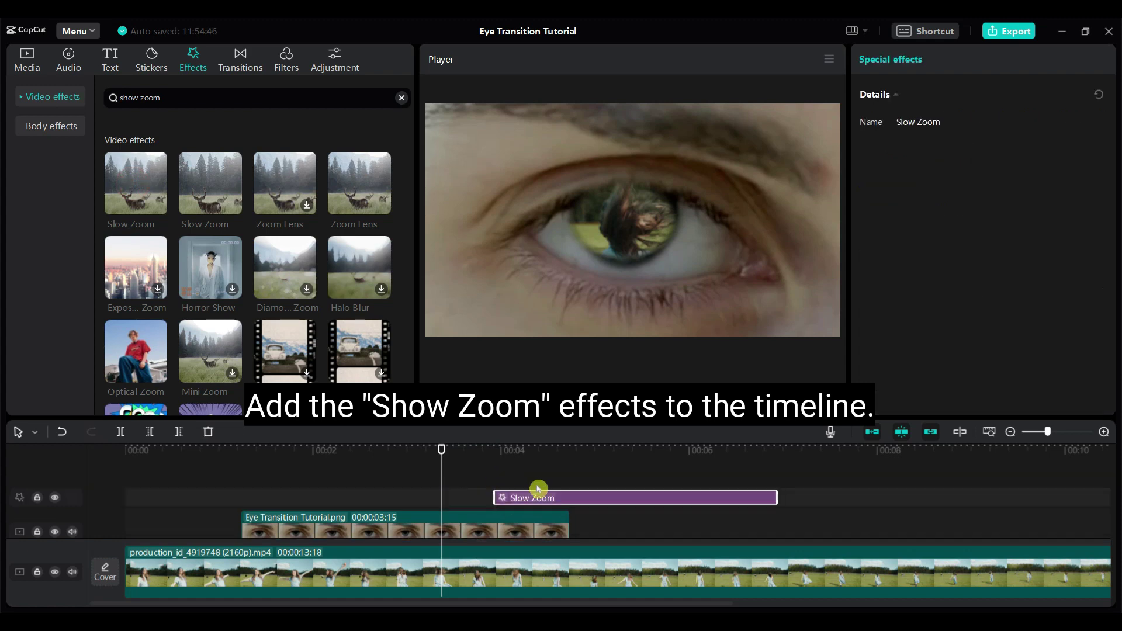
Preview the edit, then select the Slow Zoom effect bar to pull its start back to about 3:02
scroll(640, 525, down, 2)
scroll(639, 525, down, 1)
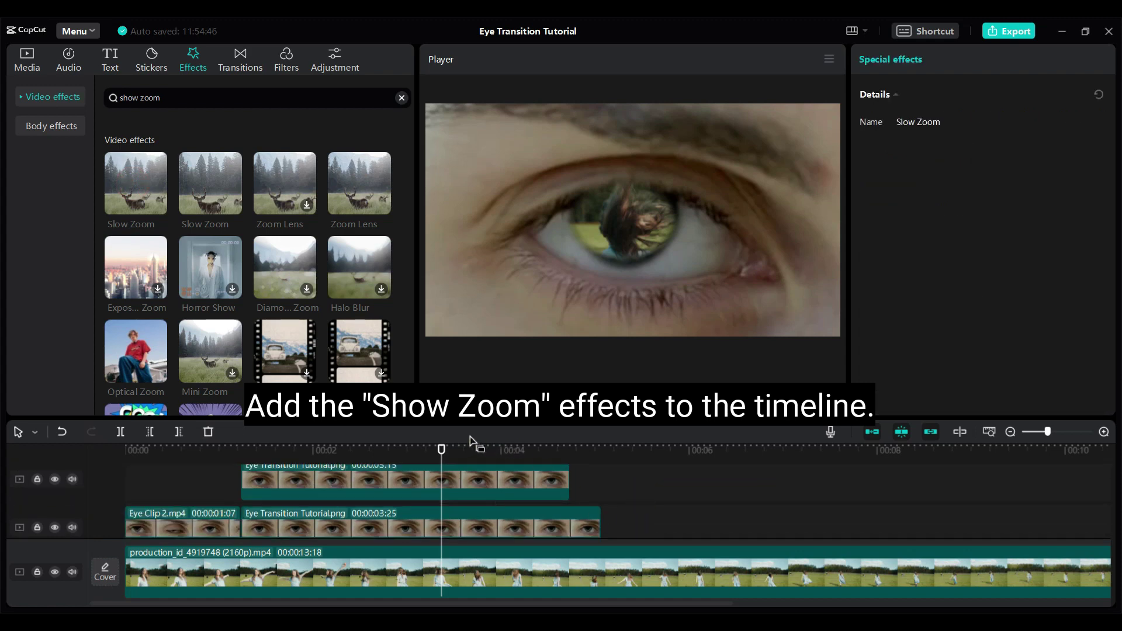
scroll(532, 467, up, 2)
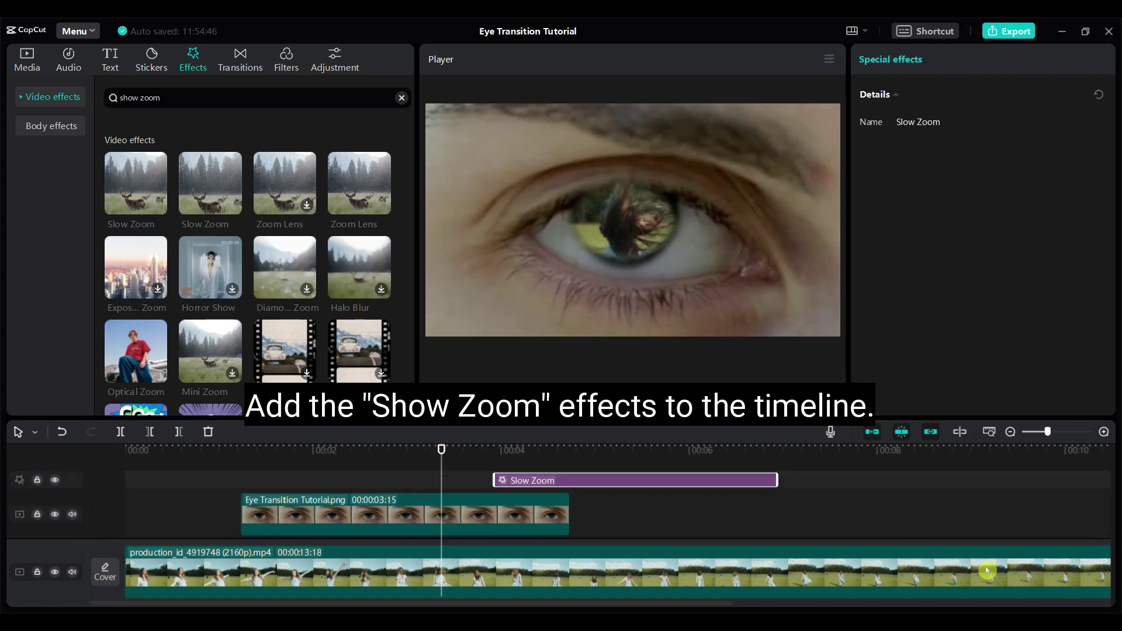
click(632, 397)
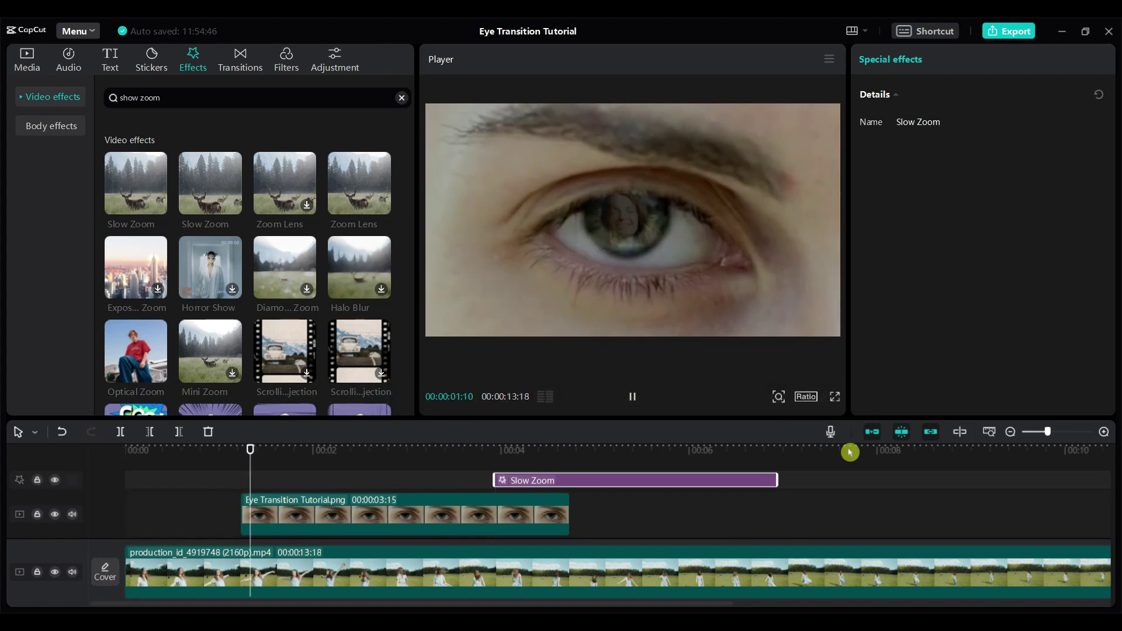
click(602, 488)
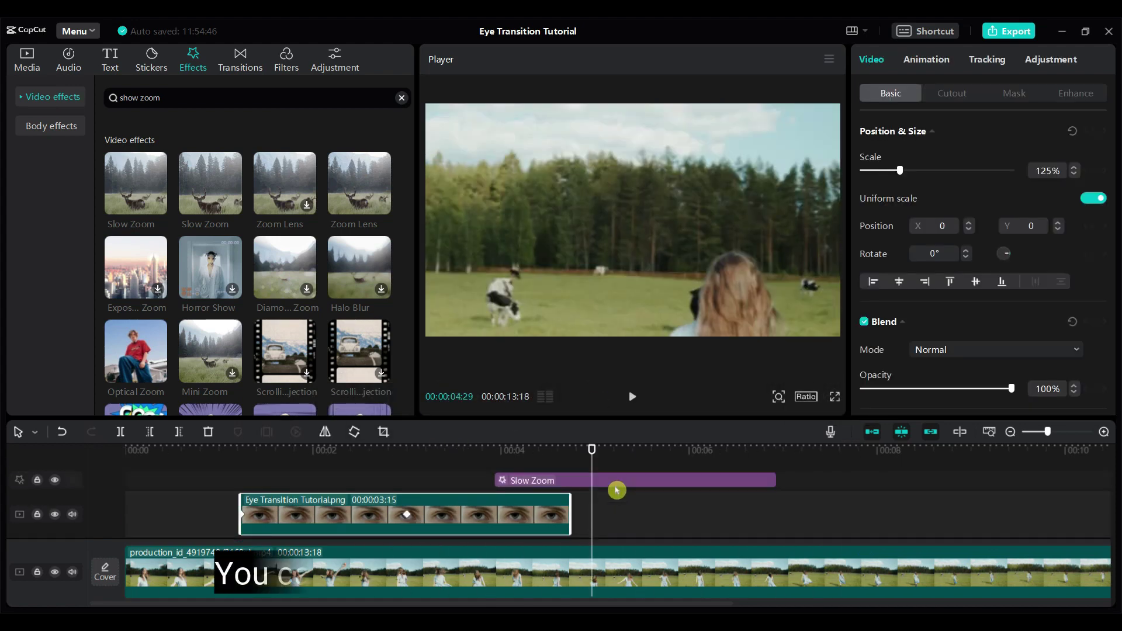
click(500, 480)
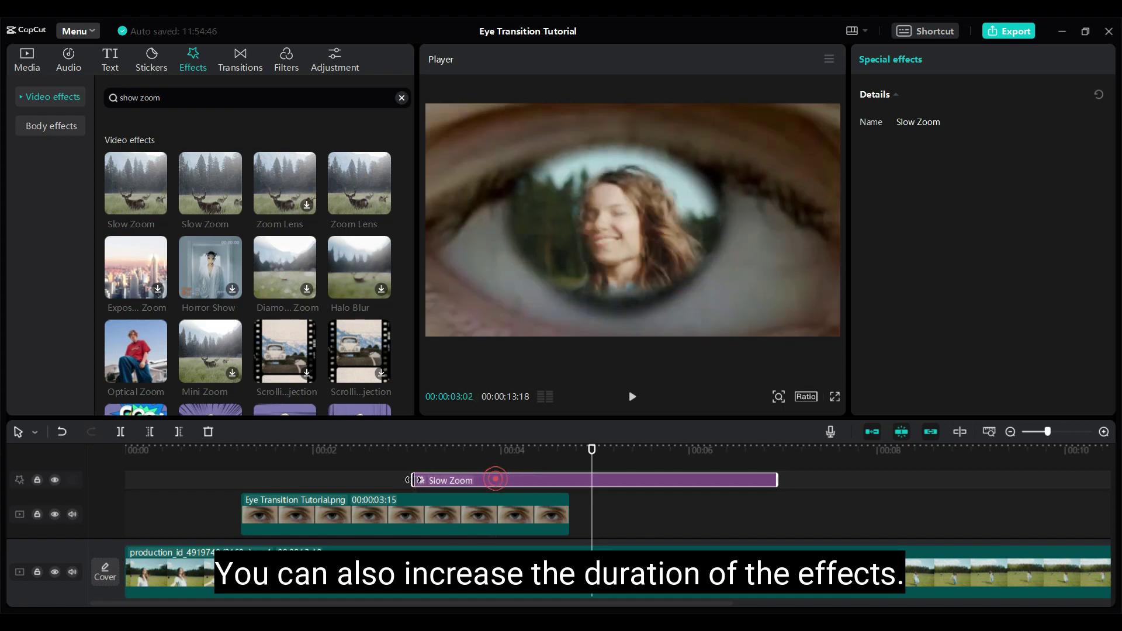